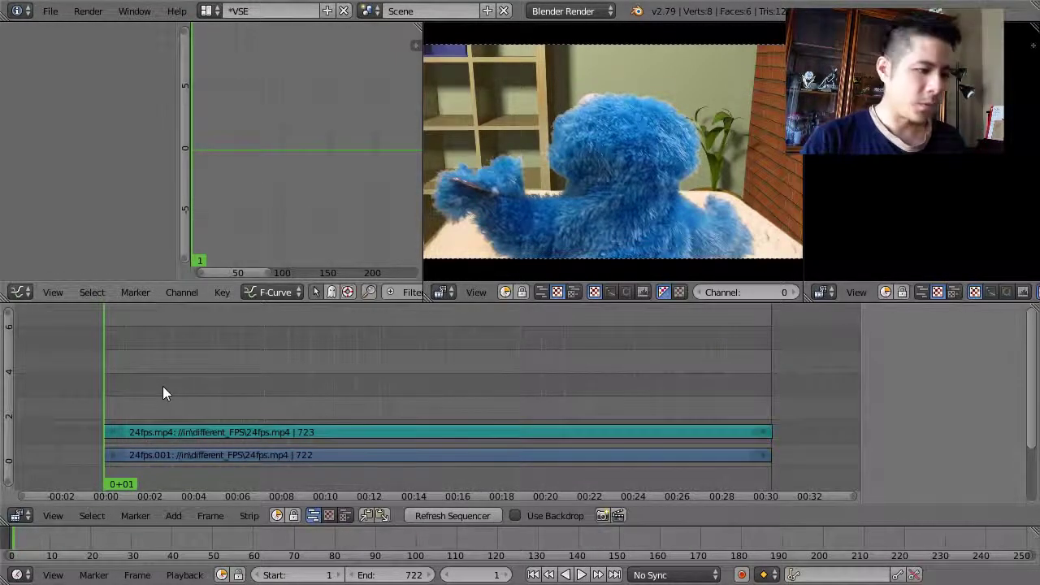
Add youtube_logo.png as an image strip on channel 3 starting at frame 1
{"action": "left_click", "coordinate": [173, 517]}
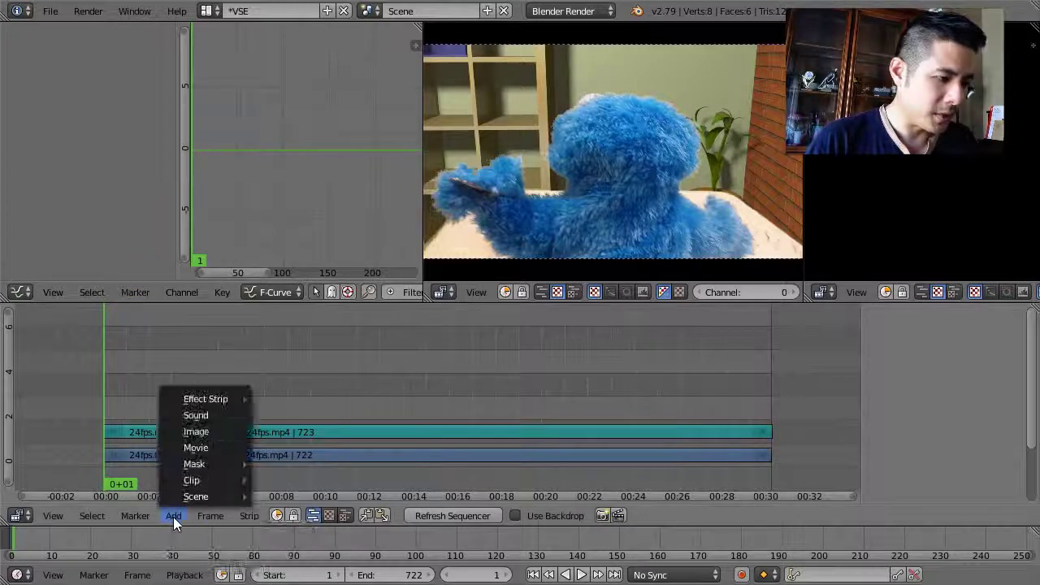
{"action": "left_click", "coordinate": [204, 431]}
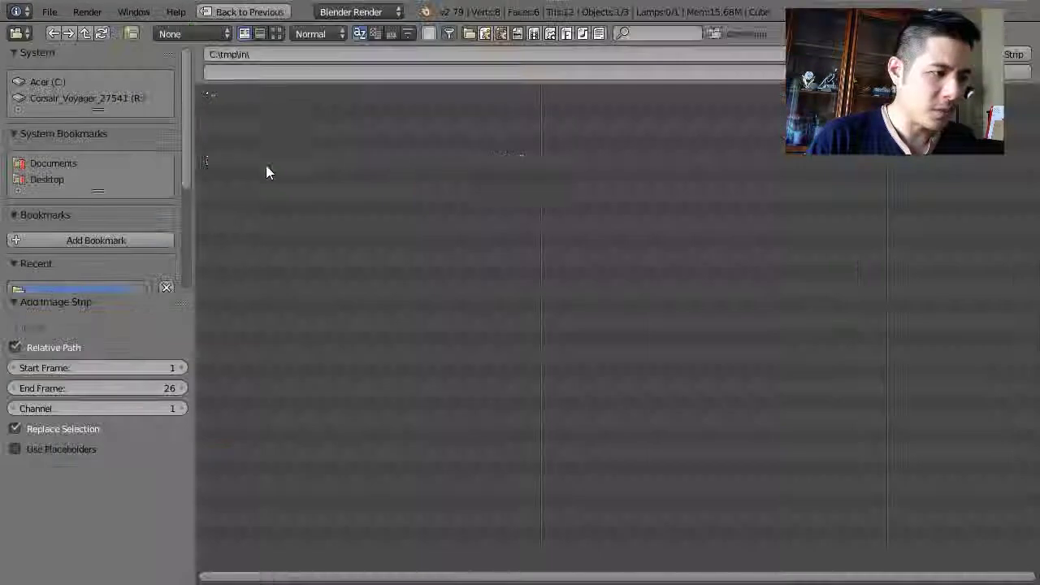
{"action": "double_click", "coordinate": [273, 159]}
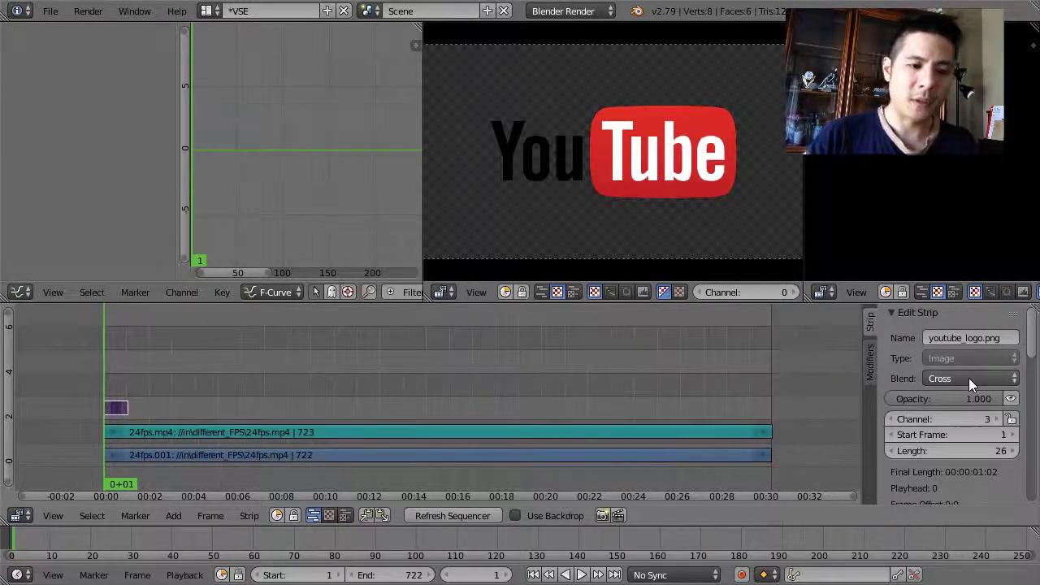
Set the youtube_logo.png strip's blend mode to Over Drop
{"action": "left_click", "coordinate": [969, 378]}
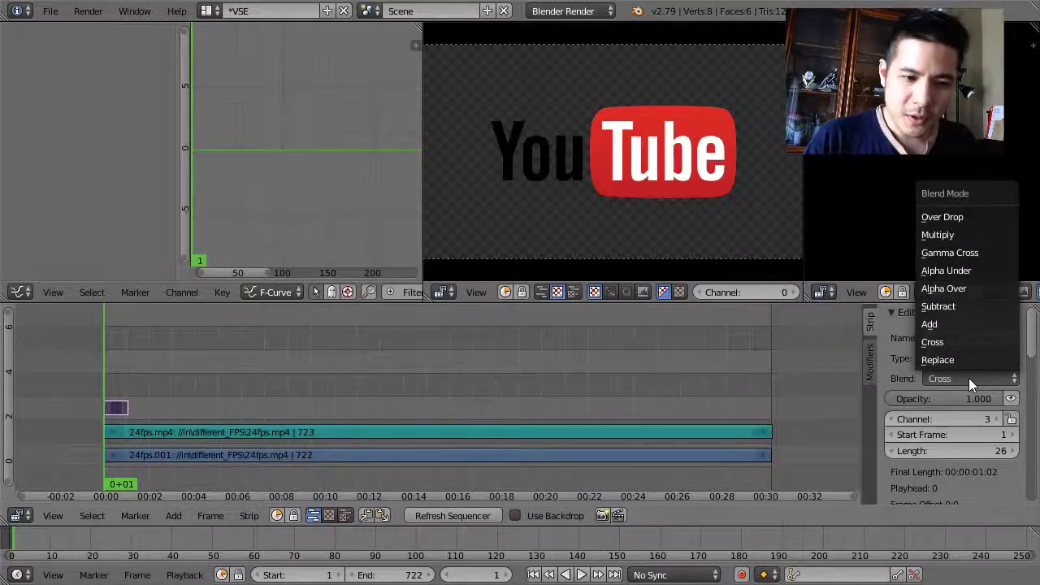
{"action": "left_click", "coordinate": [969, 213]}
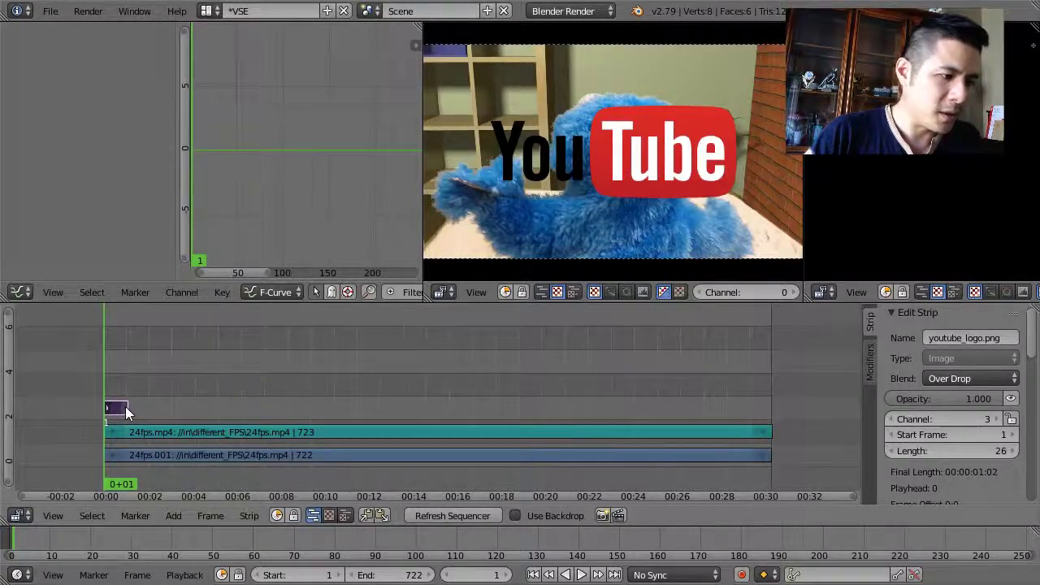
Extend the logo strip's right end to 736 frames, matching the 24fps video strips
{"action": "right_click_drag", "start_coordinate": [126, 411], "coordinate": [704, 342]}
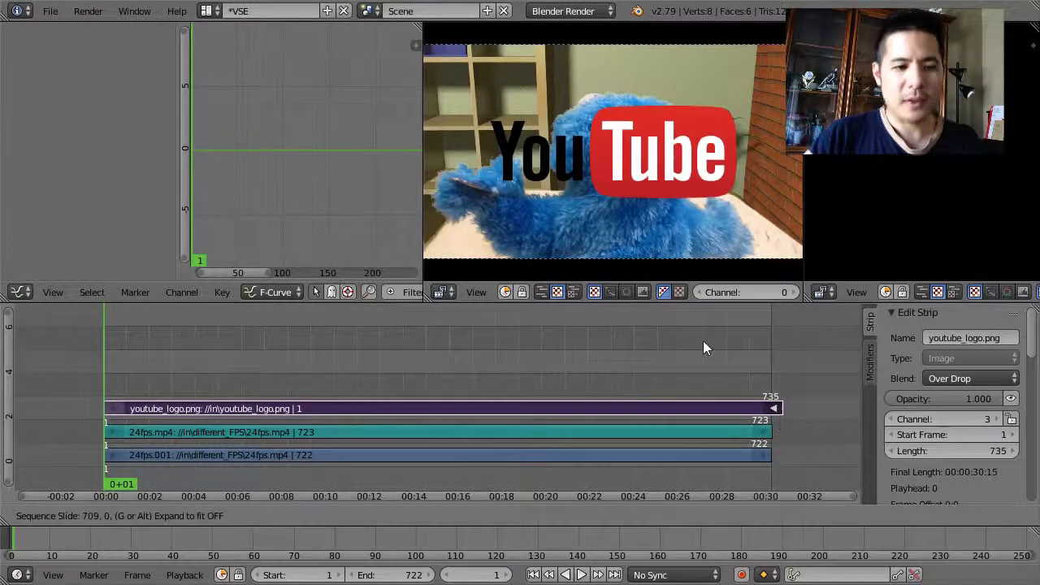
{"action": "left_click", "coordinate": [668, 381]}
{"action": "key", "text": "Home"}
{"action": "scroll", "coordinate": [927, 396], "scroll_direction": "down", "scroll_amount": 8}
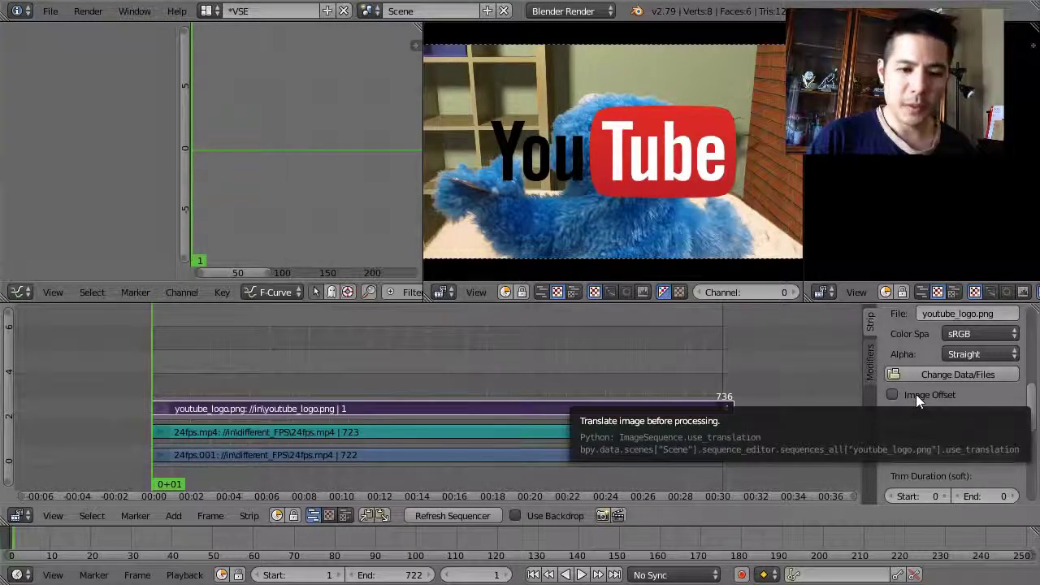
Enable Image Offset on the logo strip with X -93 and Y 188
{"action": "left_click", "coordinate": [916, 394]}
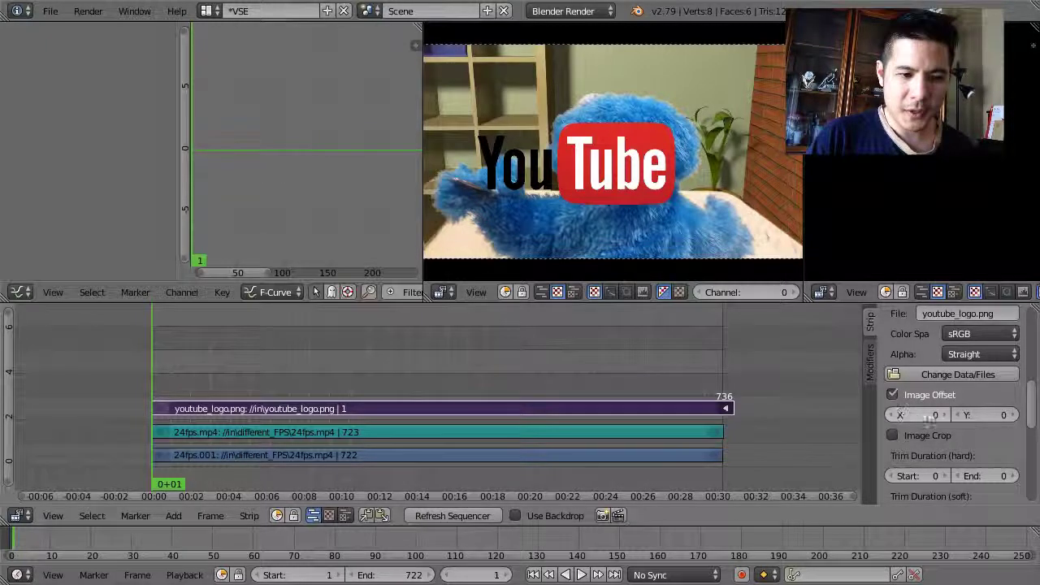
{"action": "left_click_drag", "start_coordinate": [927, 415], "coordinate": [882, 416]}
{"action": "left_click_drag", "start_coordinate": [988, 415], "coordinate": [1032, 415]}
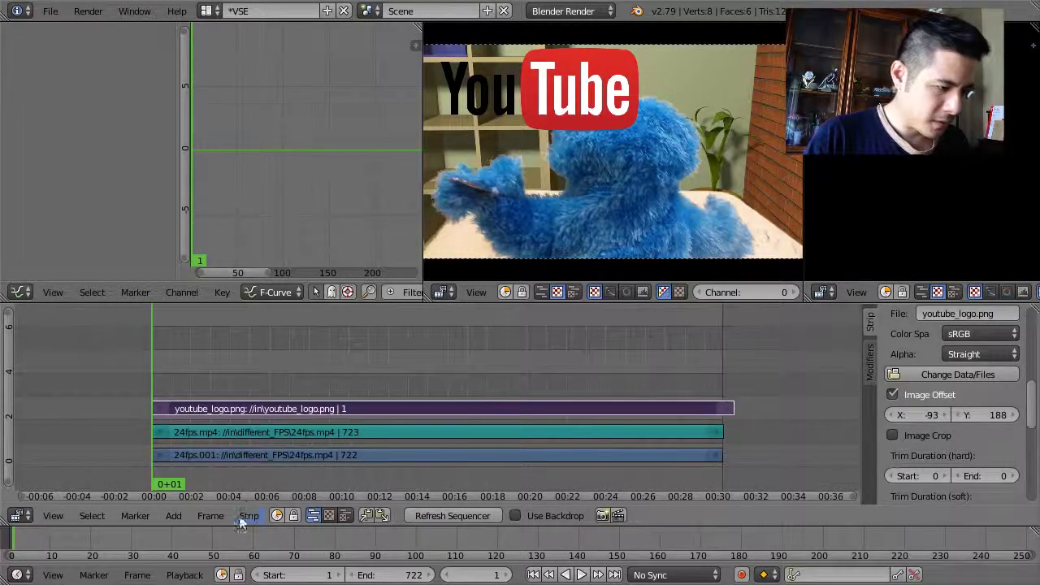
Add a Transform effect strip on channel 4 above the logo, blended Over Drop
{"action": "left_click", "coordinate": [175, 517]}
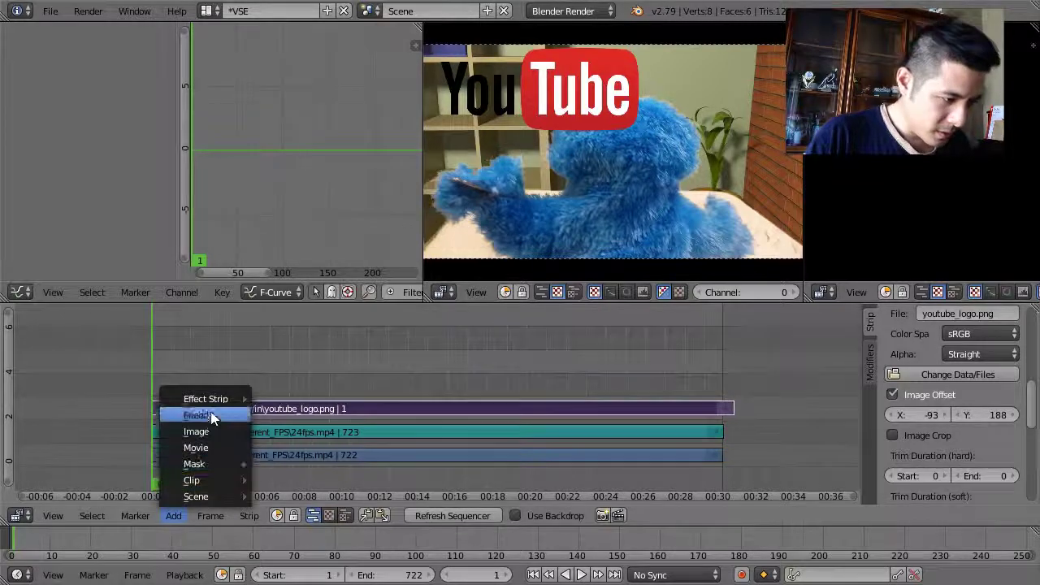
{"action": "mouse_move", "coordinate": [209, 400]}
{"action": "left_click", "coordinate": [305, 338]}
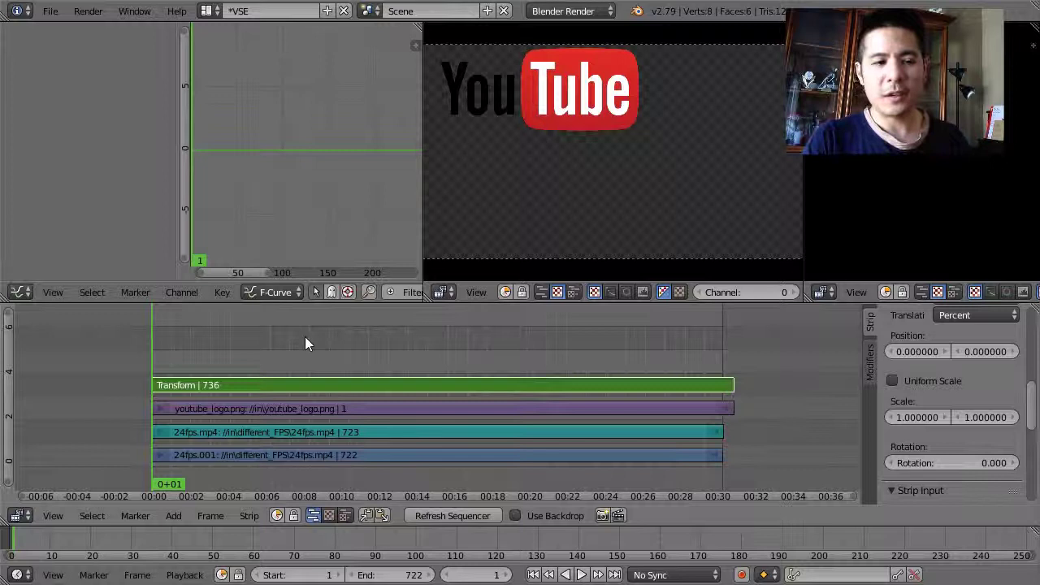
{"action": "scroll", "coordinate": [956, 380], "scroll_direction": "up", "scroll_amount": 10}
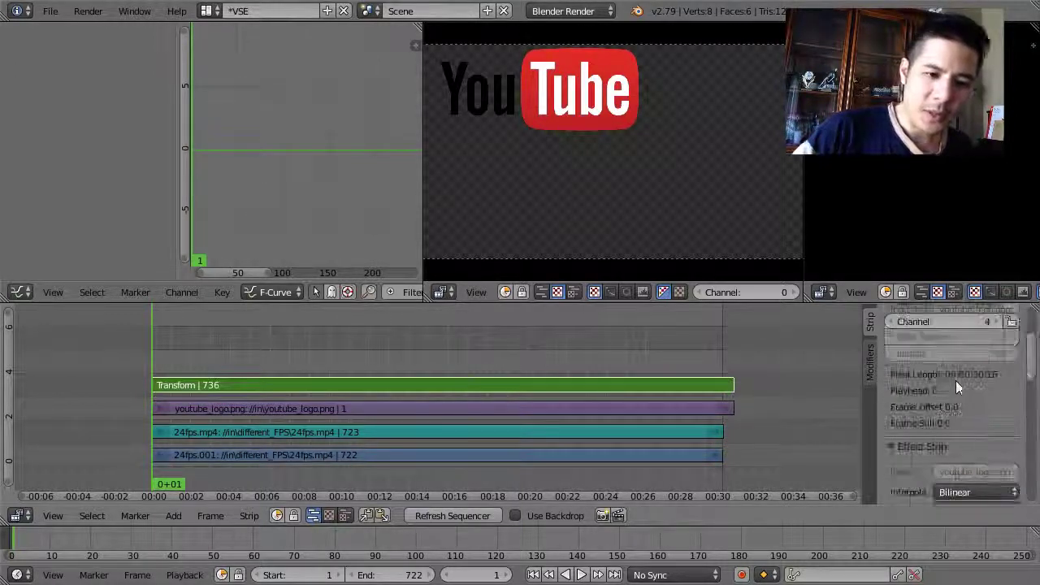
{"action": "left_click", "coordinate": [957, 380]}
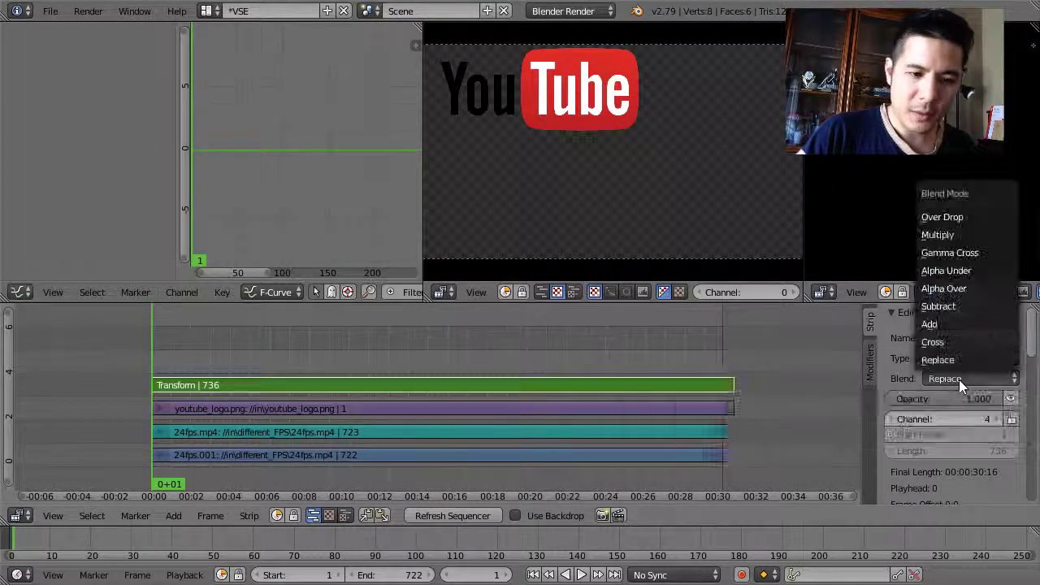
{"action": "left_click", "coordinate": [975, 218]}
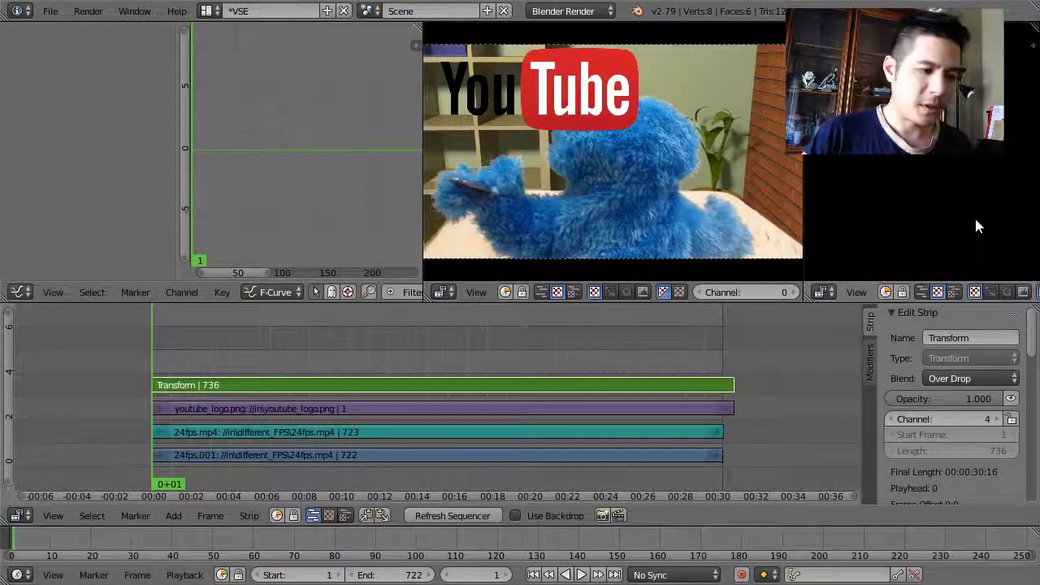
Mute the original youtube_logo.png strip, then reselect the Transform strip
{"action": "right_click", "coordinate": [666, 410]}
{"action": "right_click", "coordinate": [688, 411]}
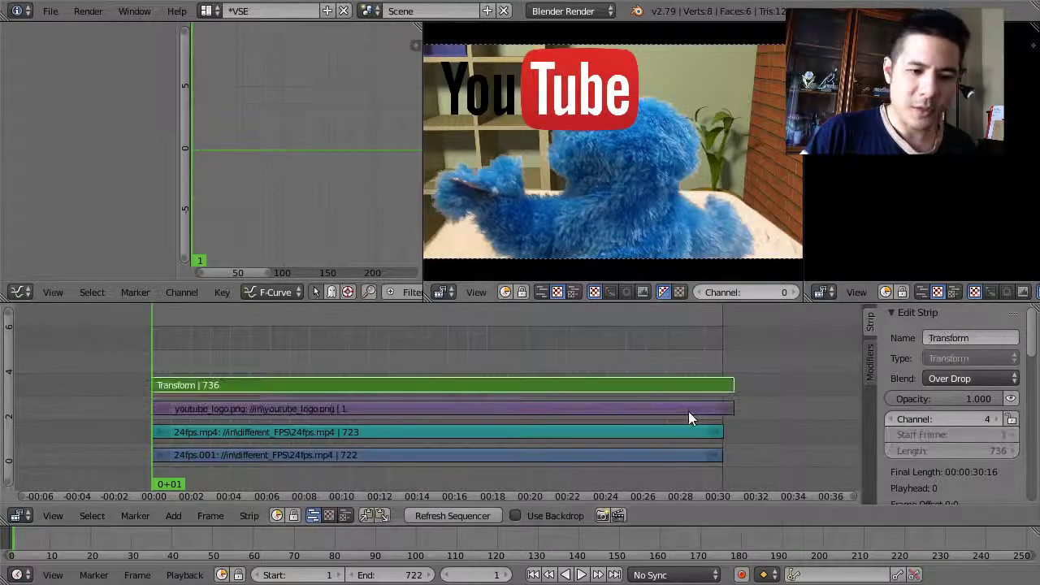
{"action": "right_click", "coordinate": [681, 406]}
{"action": "right_click", "coordinate": [681, 405]}
{"action": "right_click", "coordinate": [756, 410]}
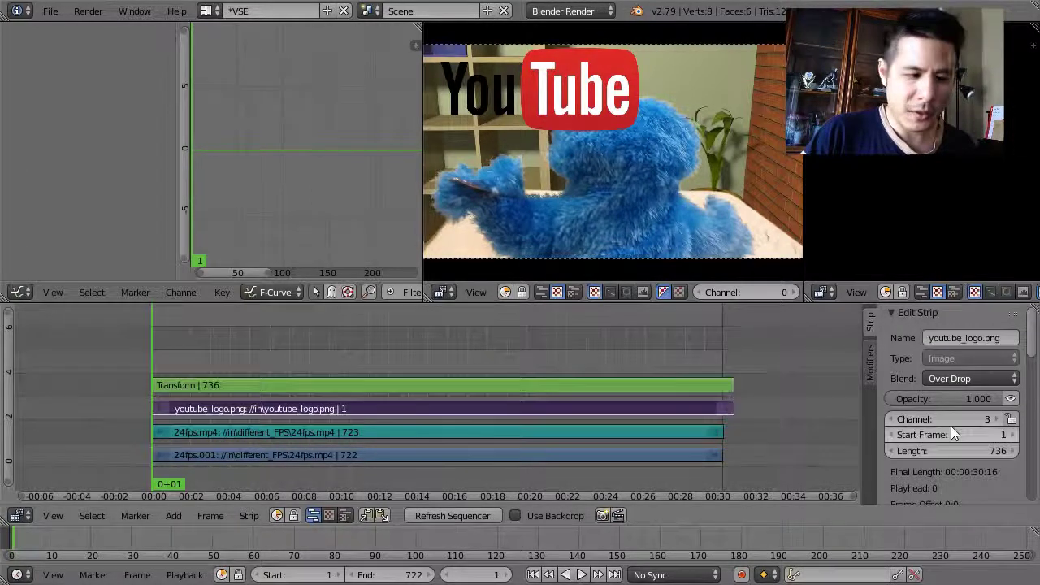
{"action": "left_click", "coordinate": [1012, 399]}
{"action": "left_click", "coordinate": [1012, 398]}
{"action": "left_click", "coordinate": [1012, 399]}
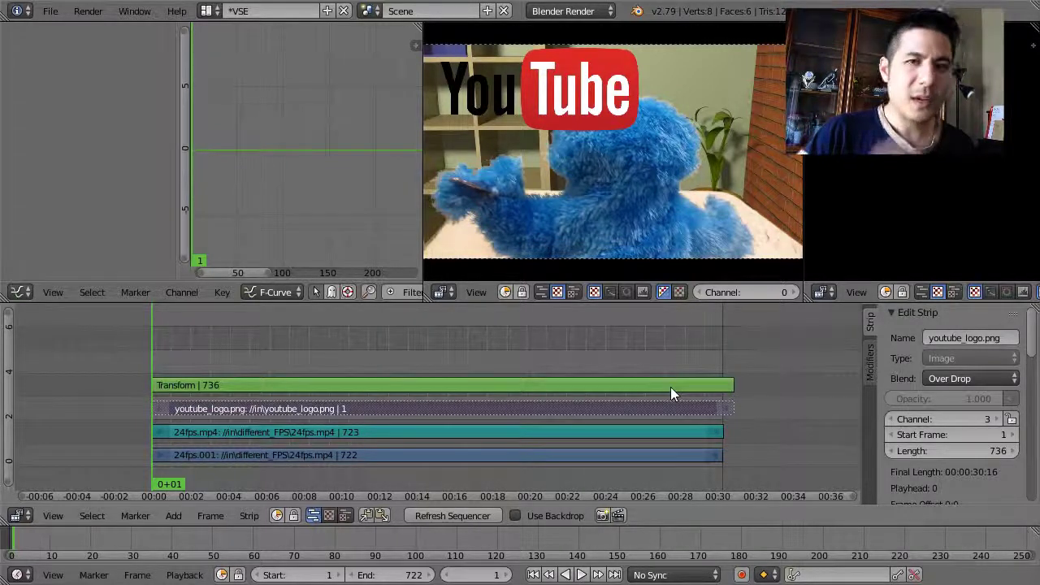
{"action": "right_click", "coordinate": [456, 389]}
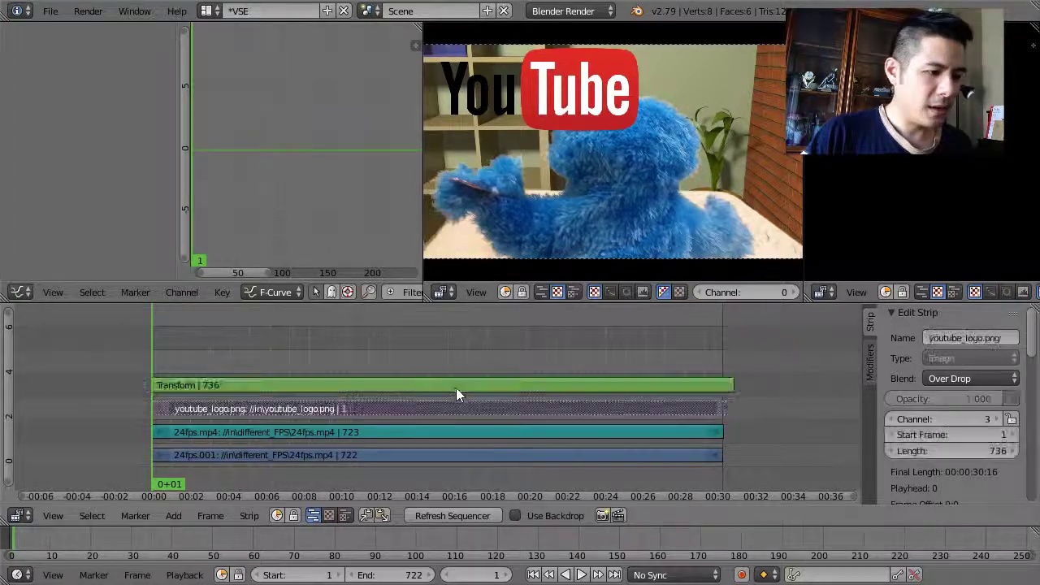
Scale the logo uniformly to 0.31 and position it at X -33.24%, Y 33.24%
{"action": "right_click", "coordinate": [455, 387]}
{"action": "scroll", "coordinate": [958, 390], "scroll_direction": "down", "scroll_amount": 6}
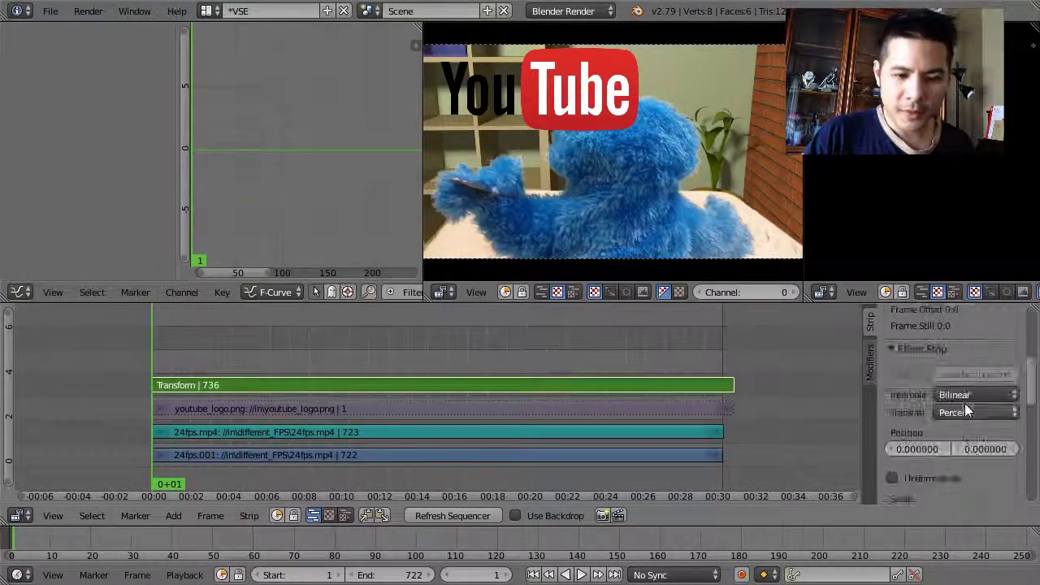
{"action": "scroll", "coordinate": [964, 403], "scroll_direction": "down", "scroll_amount": 3}
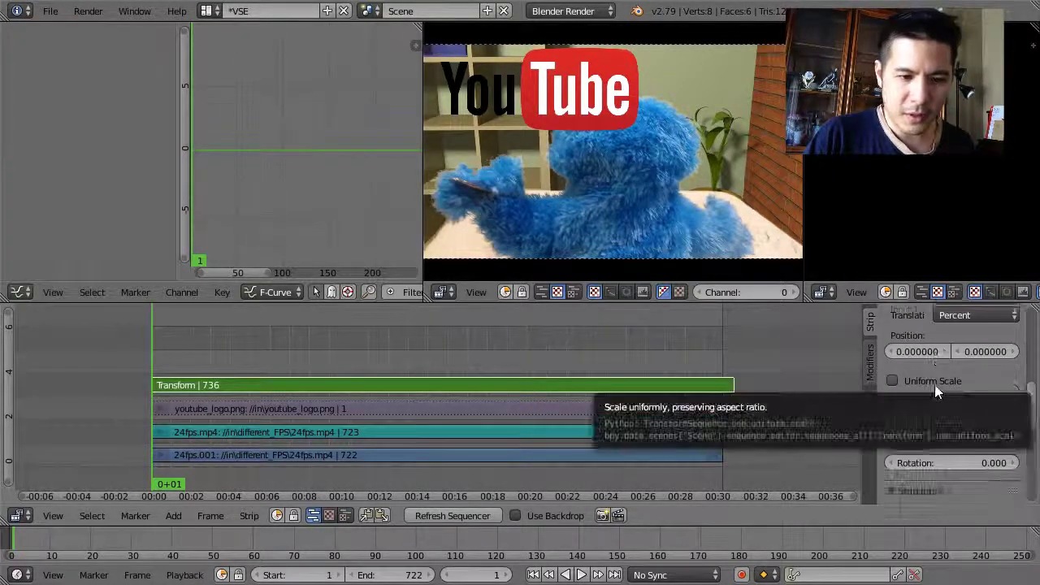
{"action": "left_click", "coordinate": [935, 382]}
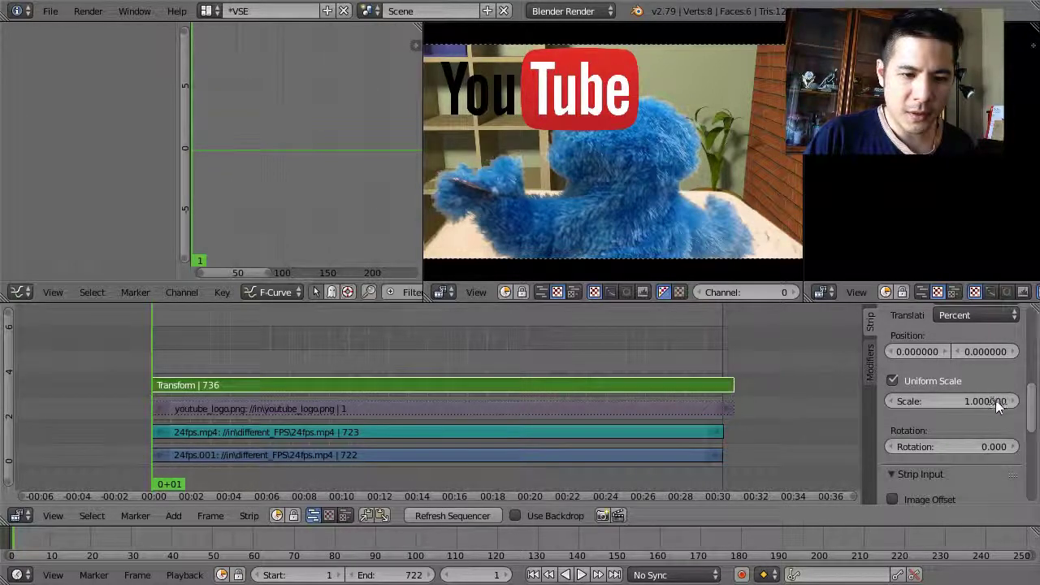
{"action": "left_click_drag", "start_coordinate": [992, 399], "coordinate": [885, 400]}
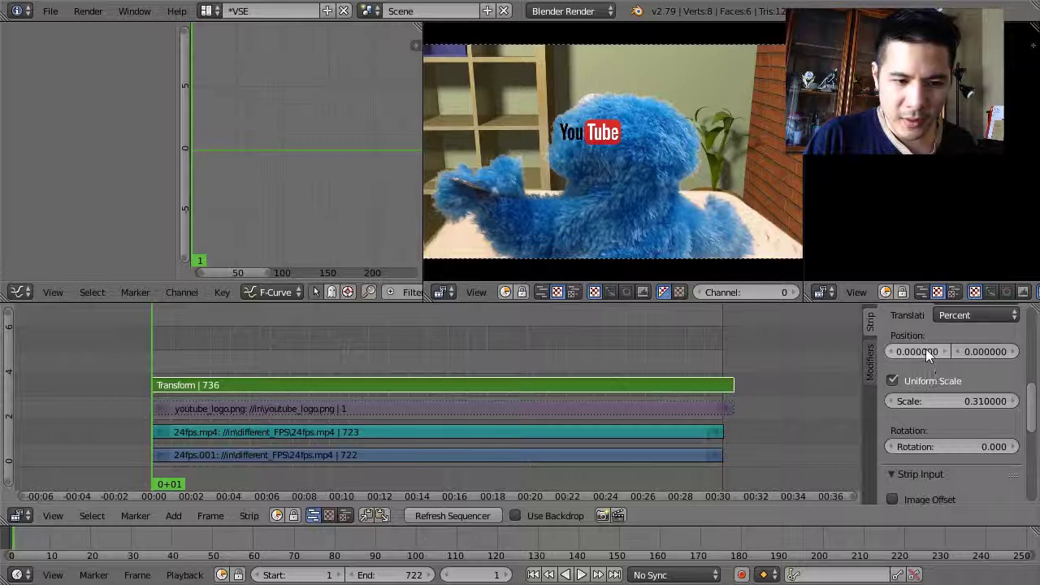
{"action": "left_click_drag", "start_coordinate": [926, 351], "coordinate": [877, 351]}
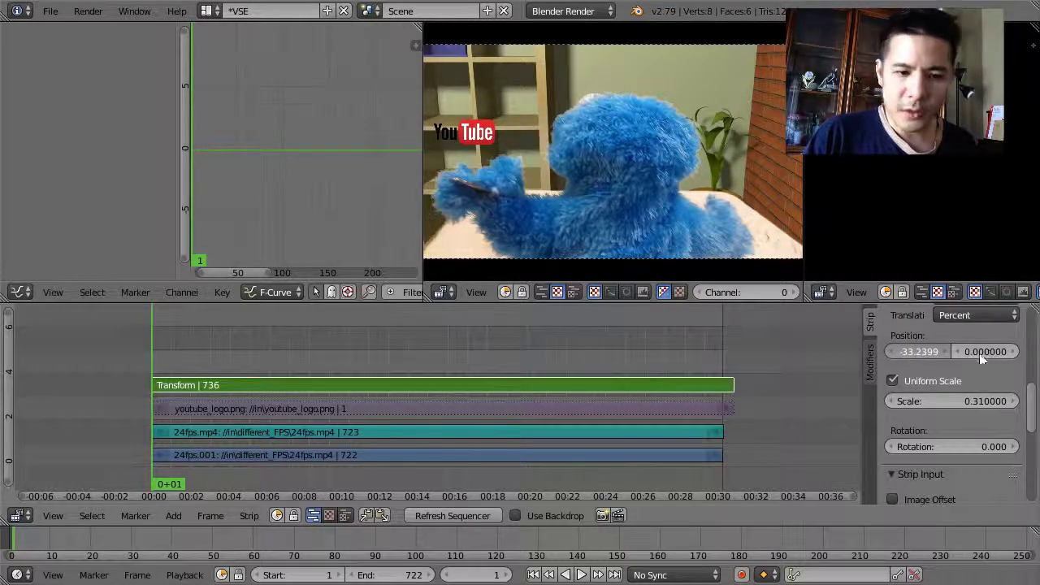
{"action": "left_click_drag", "start_coordinate": [979, 352], "coordinate": [1016, 352]}
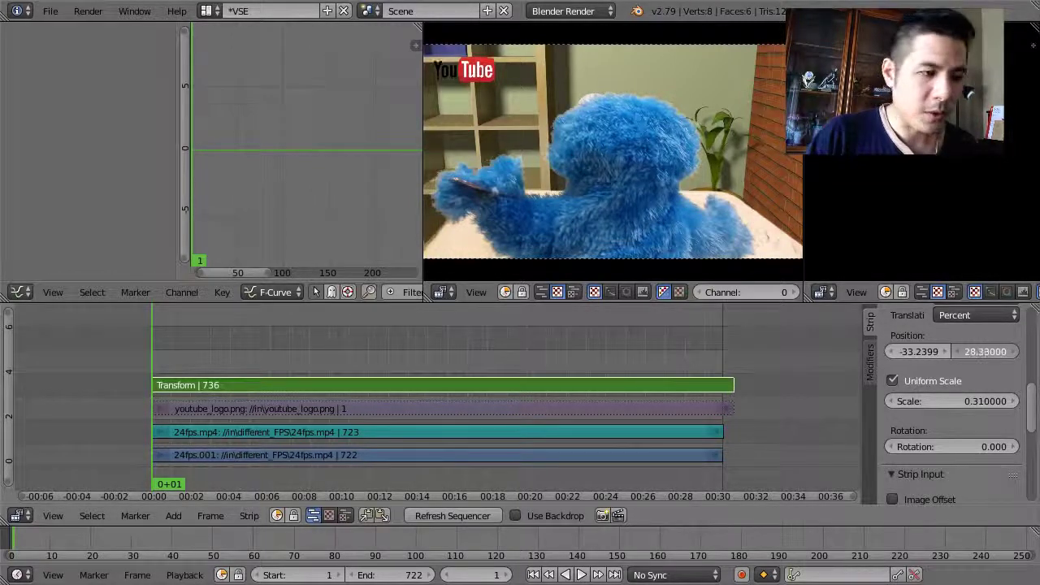
{"action": "left_click_drag", "start_coordinate": [984, 351], "coordinate": [1007, 351]}
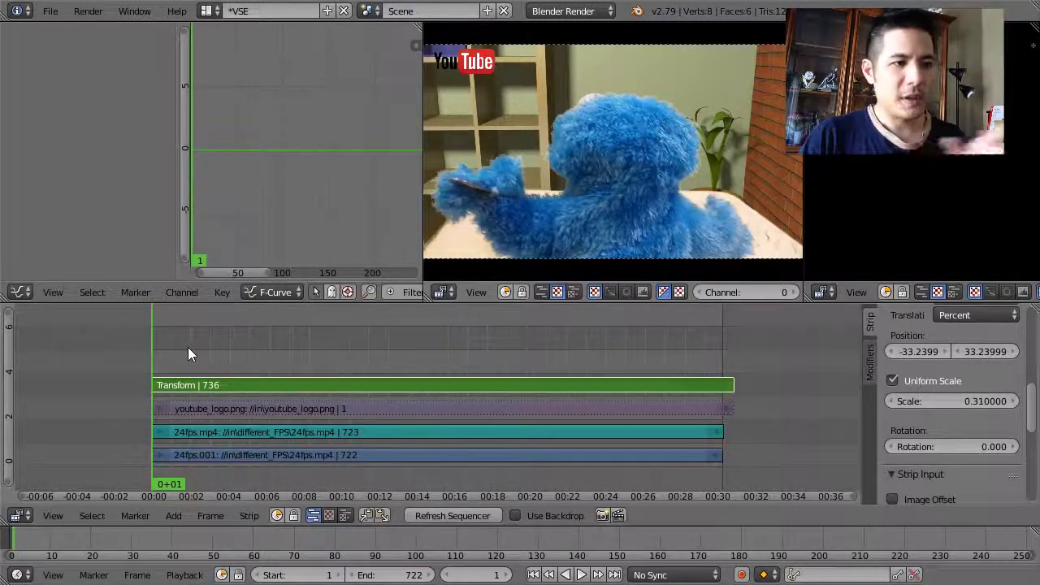
Play back the sequence, stopping at frame 392 and replaying to review the logo overlay
{"action": "key", "text": "alt+a"}
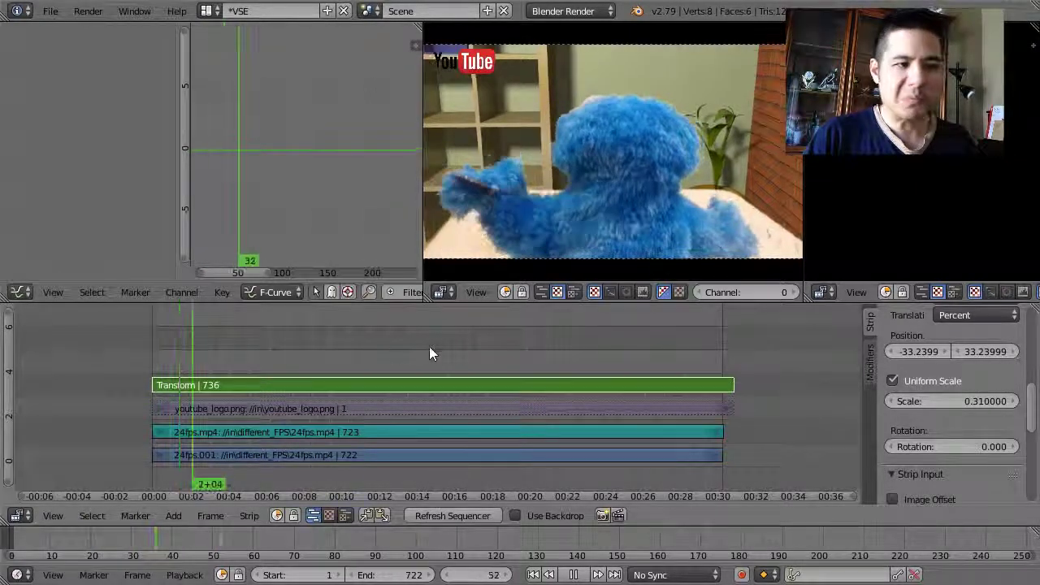
{"action": "key", "text": "alt+a"}
{"action": "left_click", "coordinate": [461, 345]}
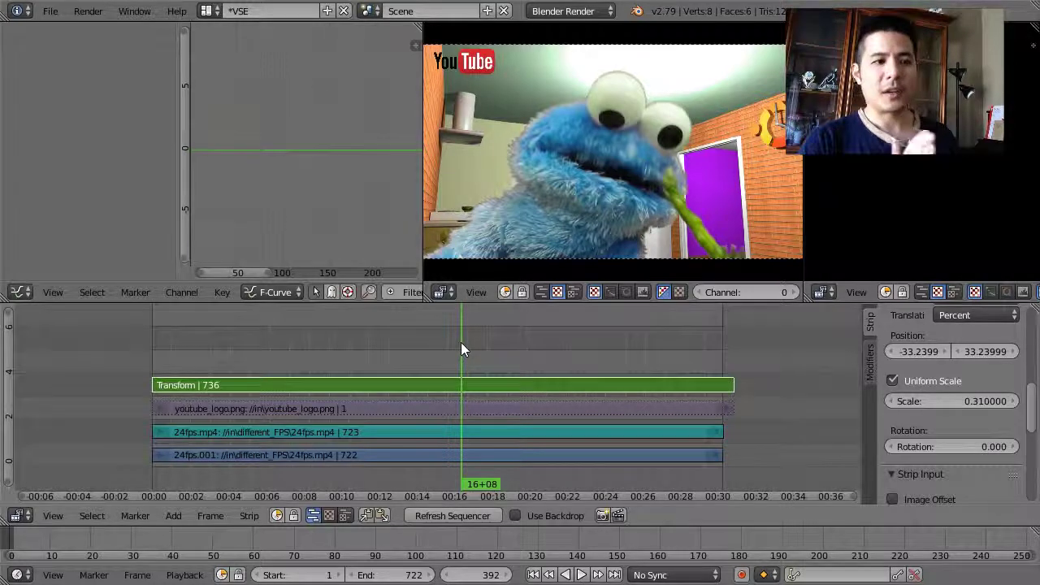
{"action": "key", "text": "alt+shift+a"}
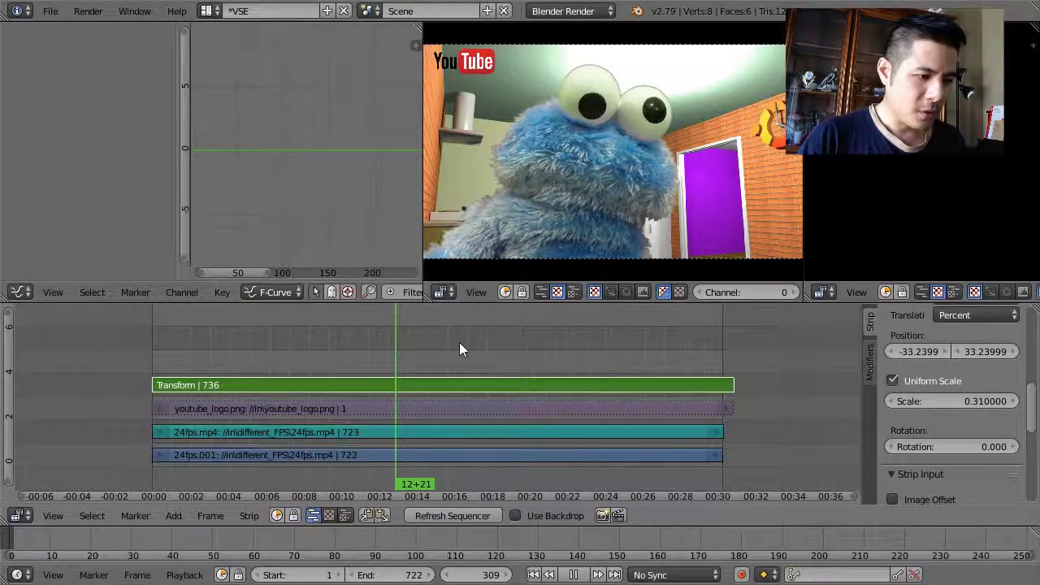
{"action": "key", "text": "Escape"}
Erase the Transform strip and the youtube_logo.png strip
{"action": "key", "text": "x"}
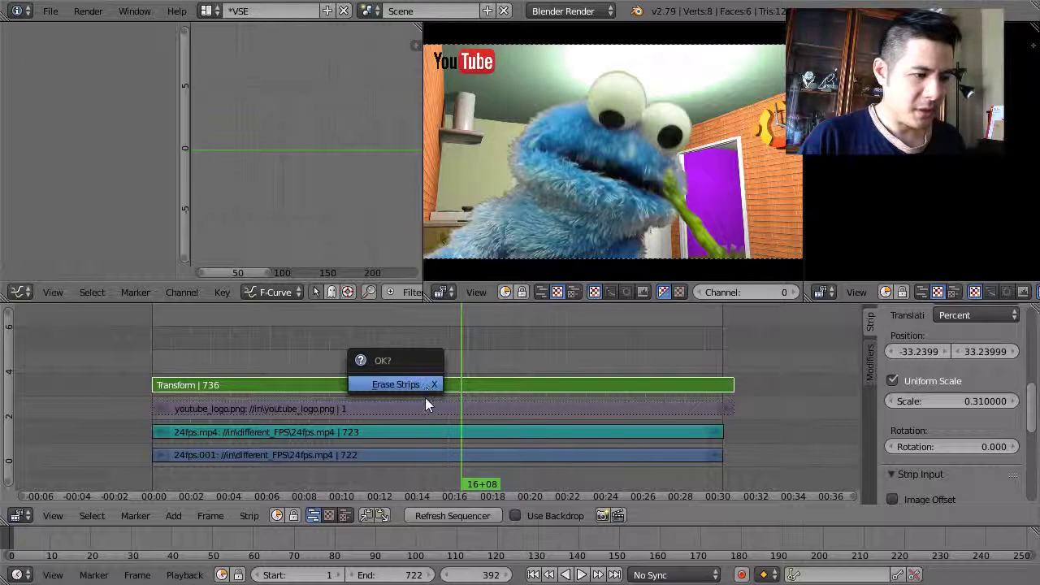
{"action": "key", "text": "Return"}
{"action": "right_click", "coordinate": [425, 410]}
{"action": "key", "text": "x"}
{"action": "left_click", "coordinate": [426, 410]}
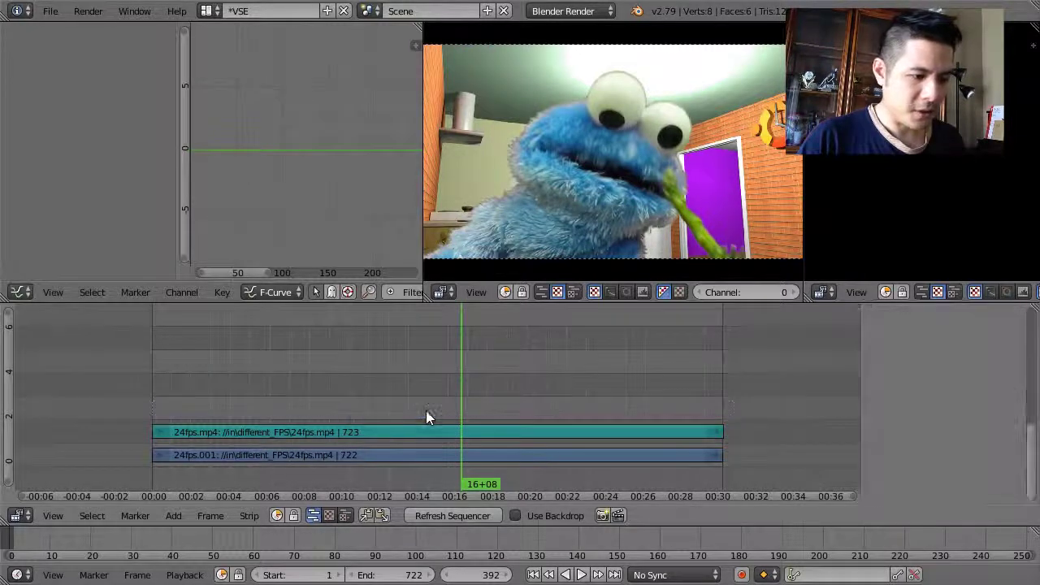
Add a fresh youtube_logo.png strip at frame 1 stretched to 735 frames, and begin moving 24fps.001 up
{"action": "left_click", "coordinate": [533, 575]}
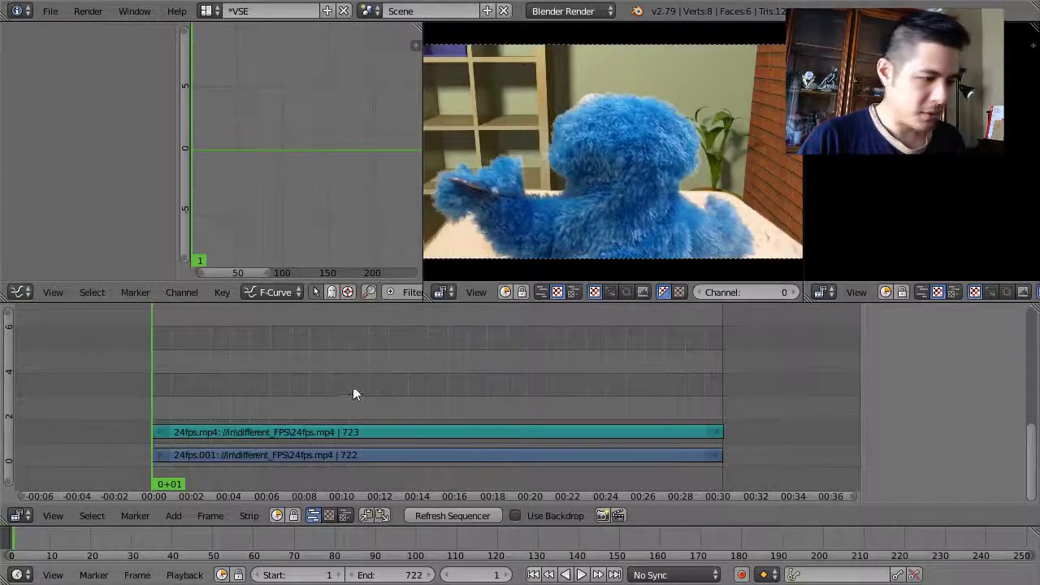
{"action": "left_click", "coordinate": [173, 515]}
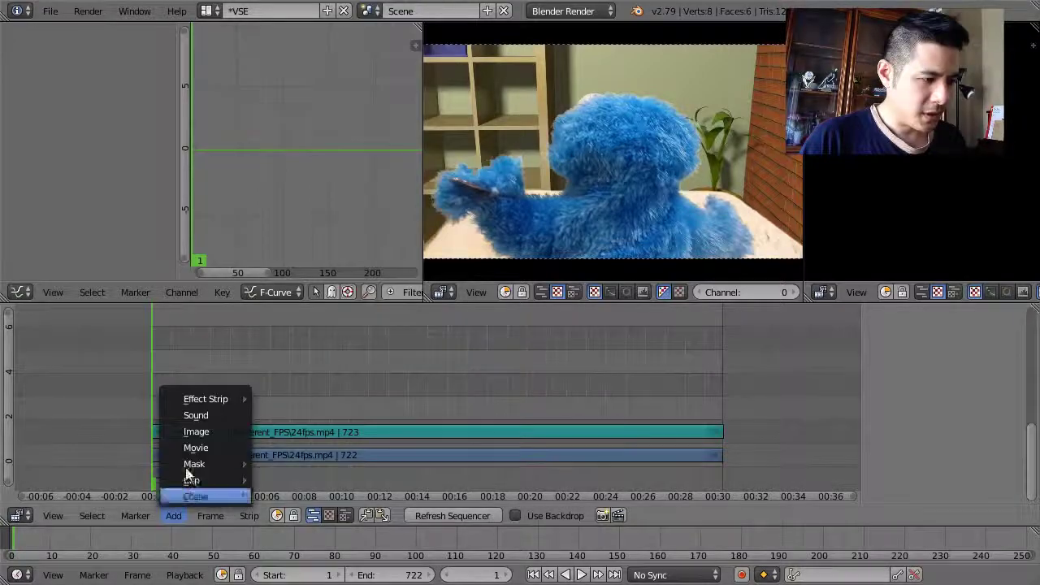
{"action": "left_click", "coordinate": [196, 431]}
{"action": "double_click", "coordinate": [264, 158]}
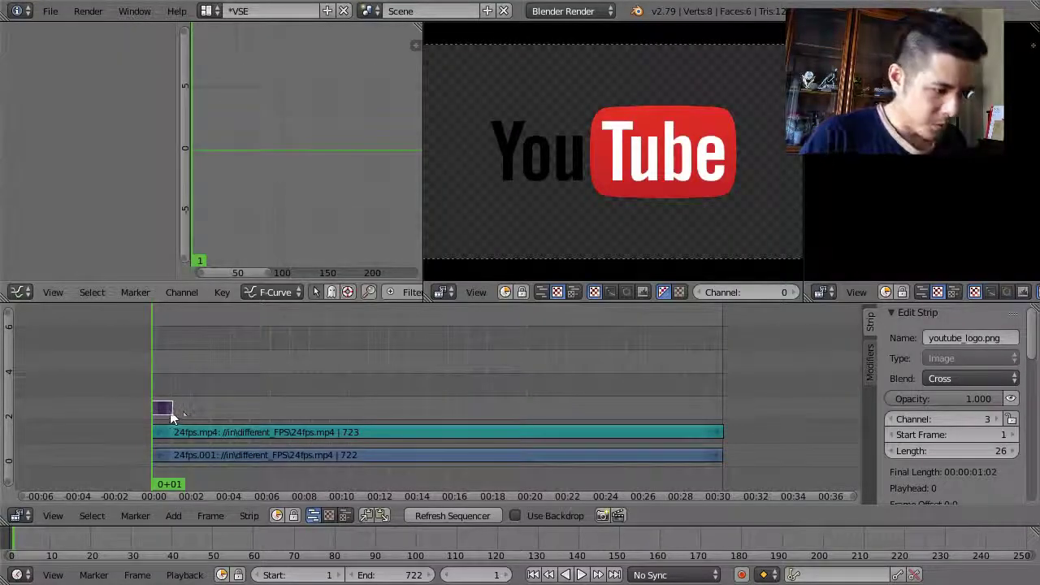
{"action": "right_click_drag", "start_coordinate": [172, 417], "coordinate": [731, 407]}
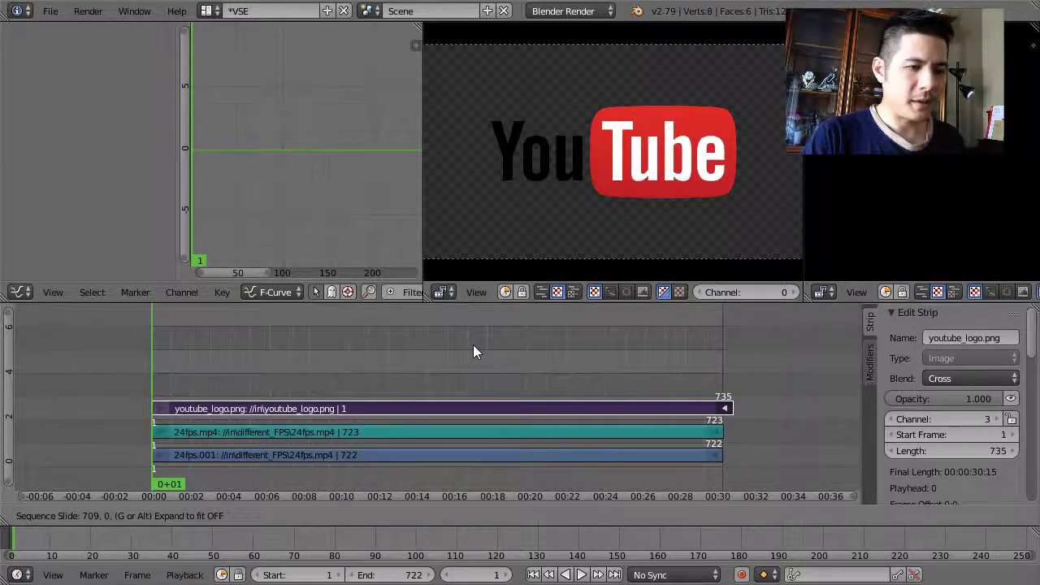
{"action": "right_click", "coordinate": [486, 458]}
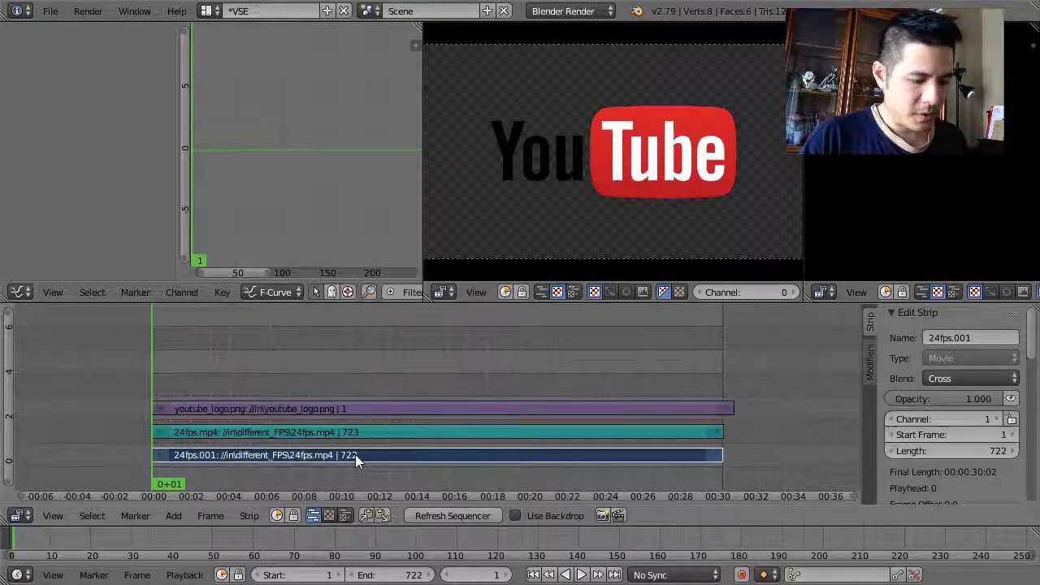
{"action": "key", "text": "g"}
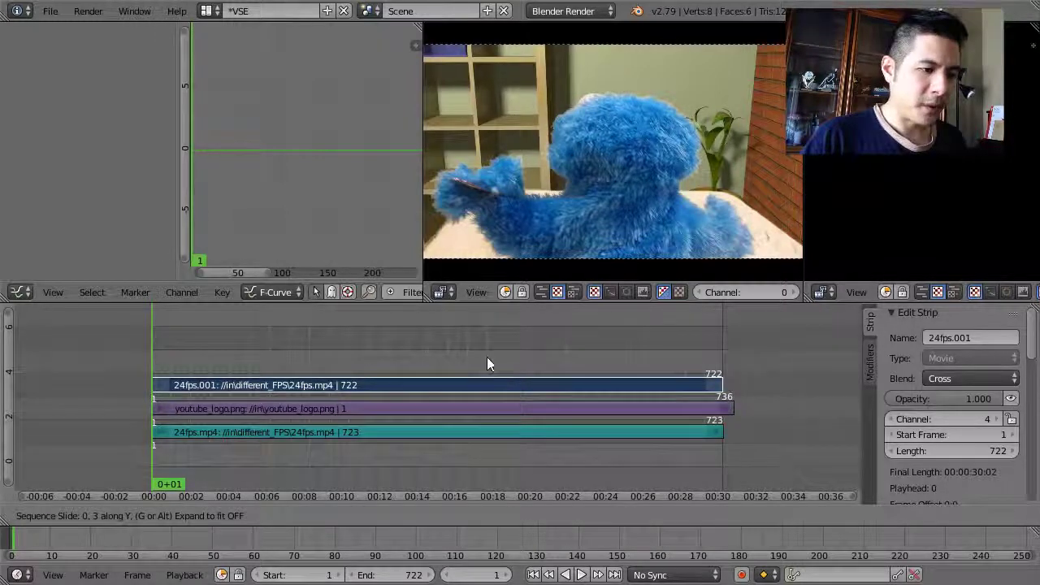
Place 24fps.001 on channel 4 and add a Transform effect strip above it
{"action": "left_click", "coordinate": [484, 378]}
{"action": "key", "text": "shift+a"}
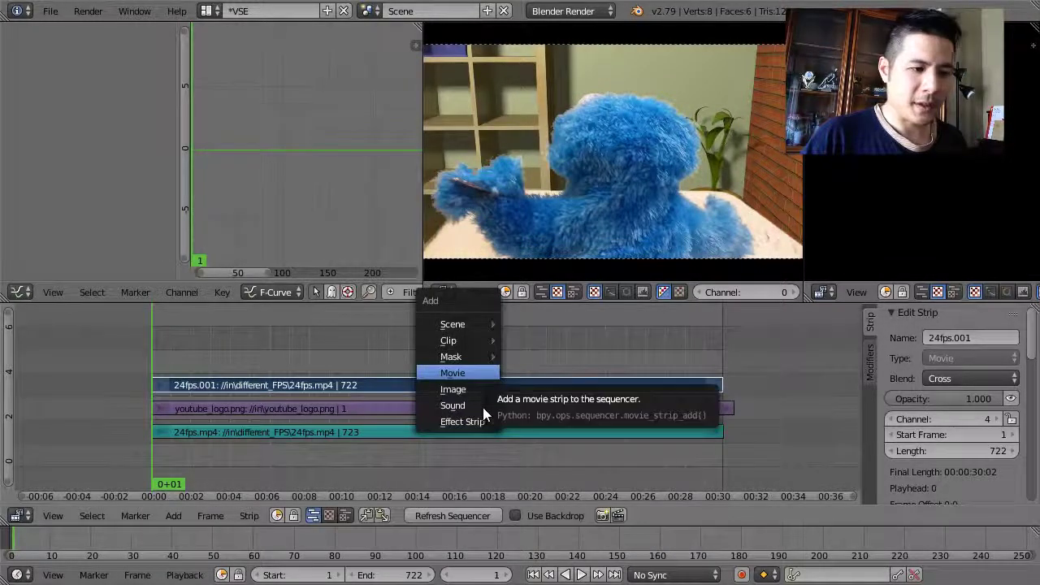
{"action": "mouse_move", "coordinate": [482, 420]}
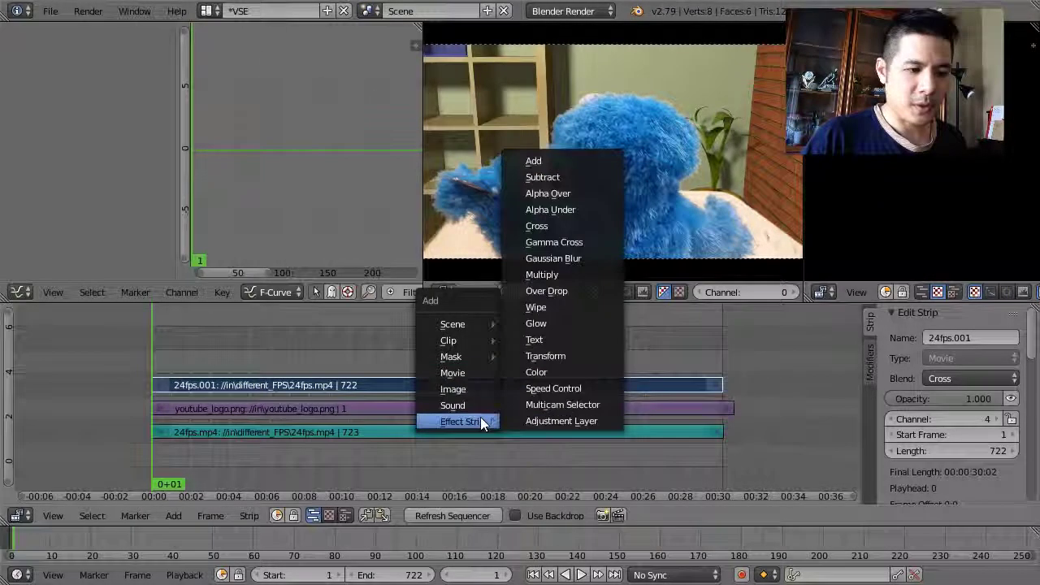
{"action": "left_click", "coordinate": [563, 355]}
{"action": "key", "text": "ctrl+z"}
{"action": "key", "text": "shift+a"}
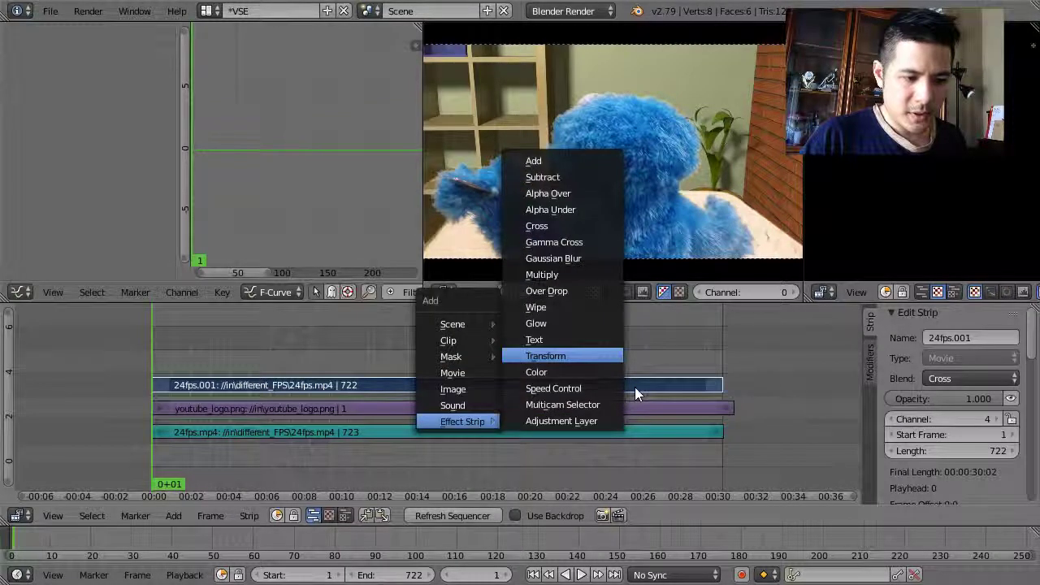
{"action": "key", "text": "Return"}
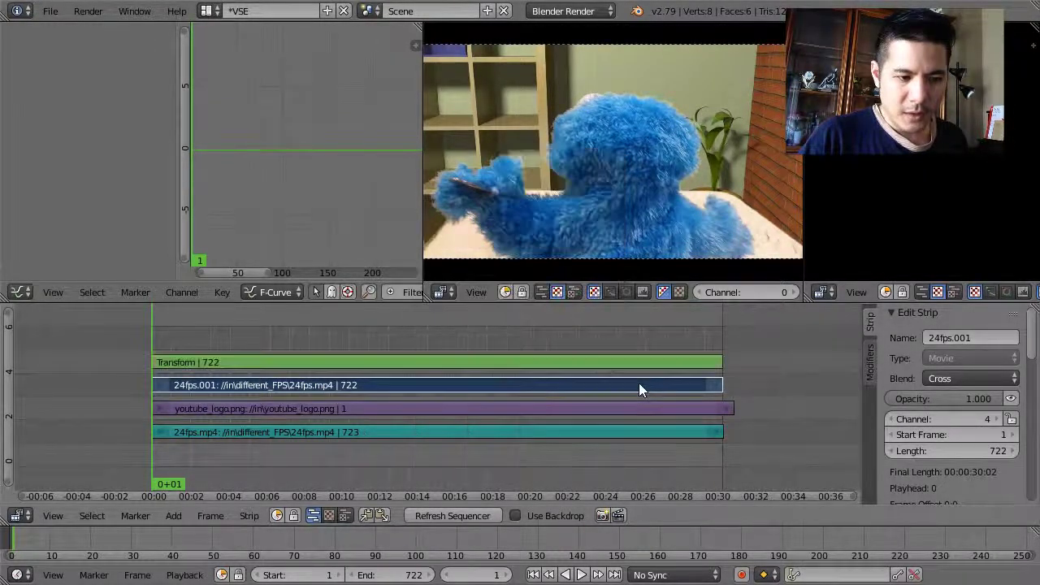
Mute the original 24fps.001 strip and make the Transform strip active
{"action": "right_click", "coordinate": [639, 383]}
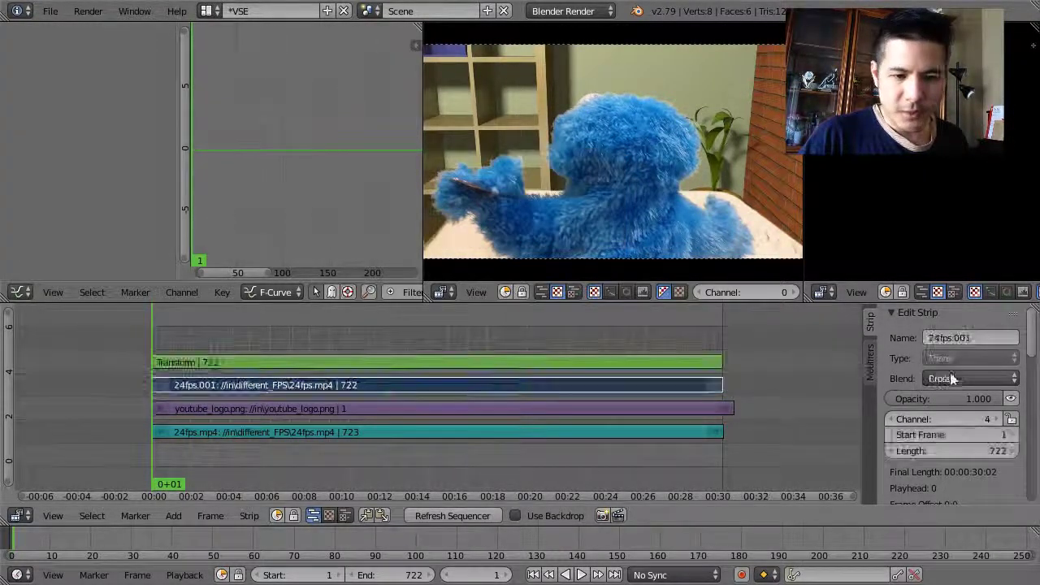
{"action": "left_click", "coordinate": [1011, 399]}
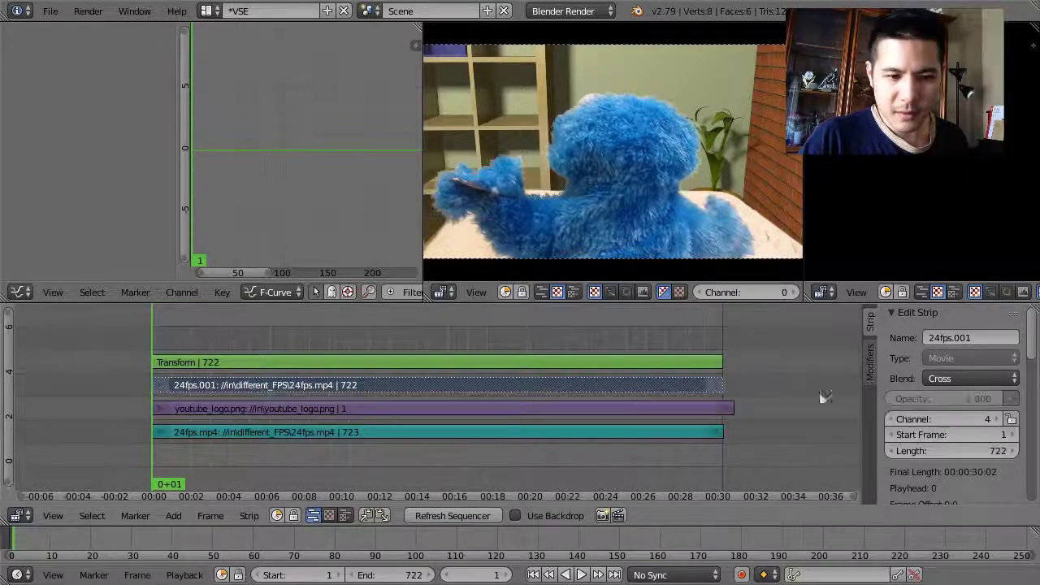
{"action": "right_click", "coordinate": [564, 365]}
{"action": "key", "text": "ctrl+z"}
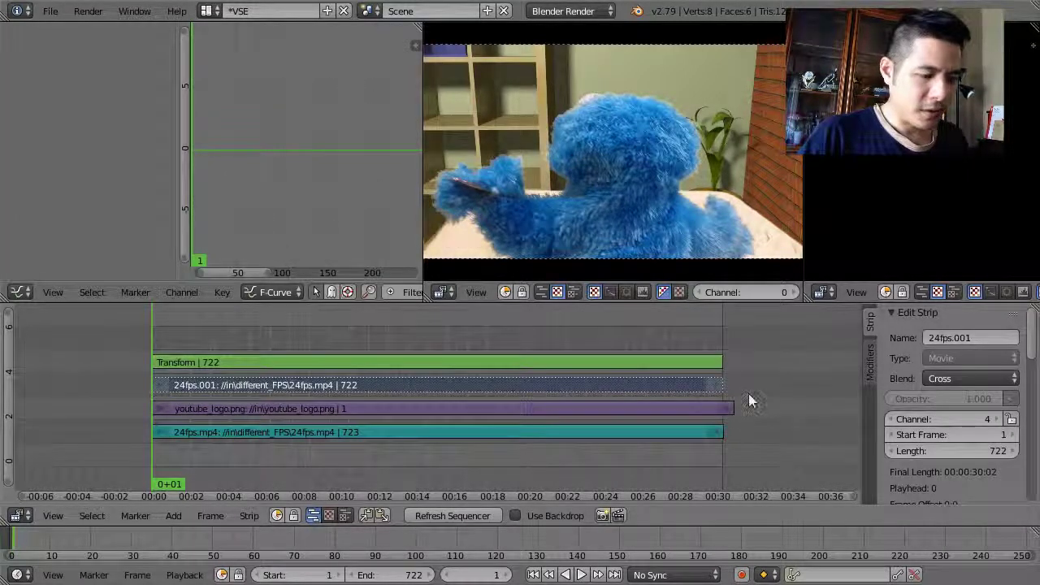
{"action": "key", "text": "ctrl+shift+z"}
Lock uniform scaling, reduce the scale, and set the Transform strip's blend to Over Drop
{"action": "scroll", "coordinate": [955, 377], "scroll_direction": "down", "scroll_amount": 10}
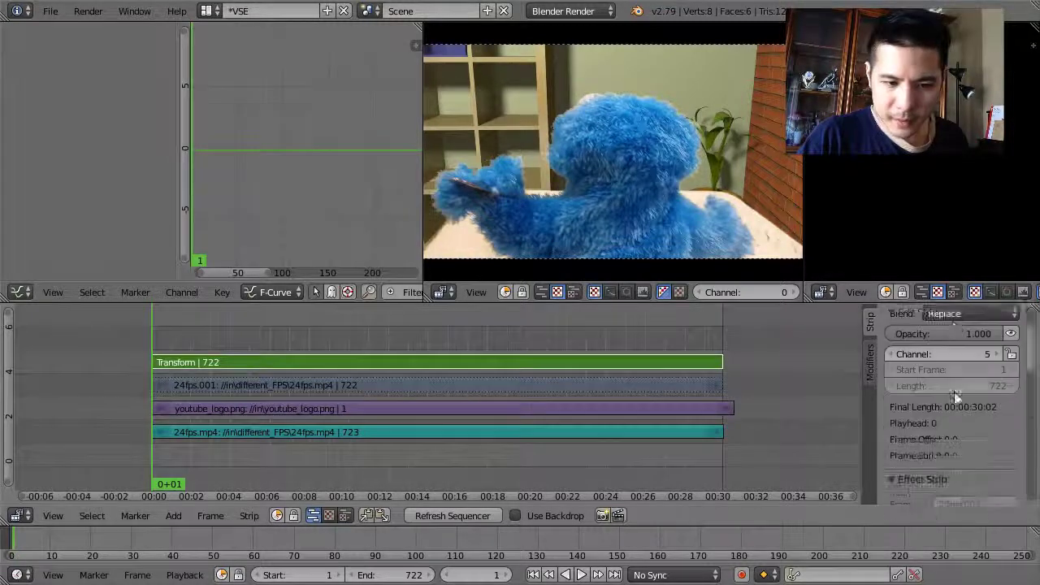
{"action": "scroll", "coordinate": [924, 394], "scroll_direction": "down", "scroll_amount": 2}
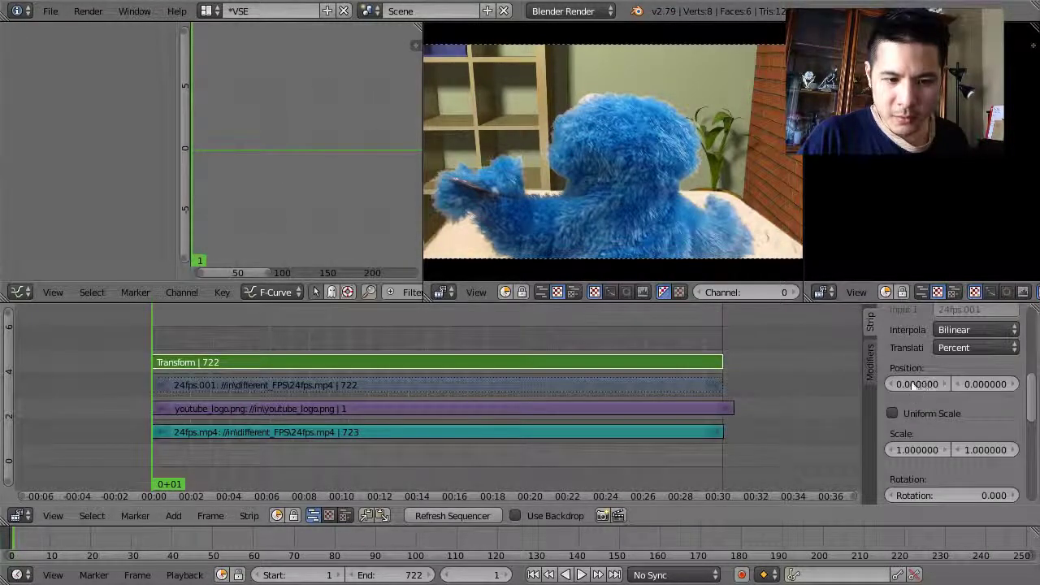
{"action": "scroll", "coordinate": [891, 381], "scroll_direction": "down", "scroll_amount": 2}
{"action": "left_click", "coordinate": [892, 380]}
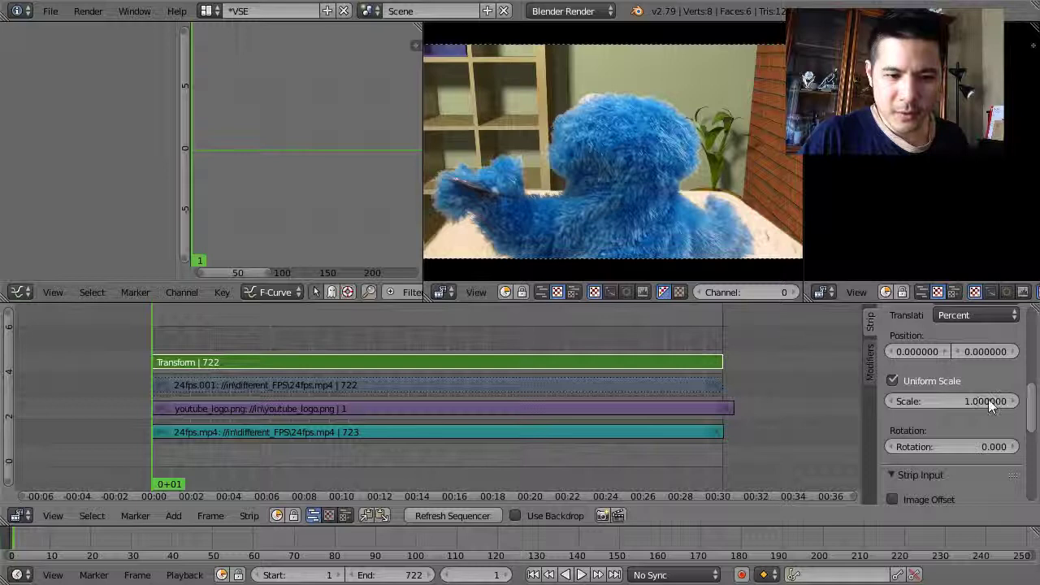
{"action": "left_click_drag", "start_coordinate": [988, 401], "coordinate": [935, 401]}
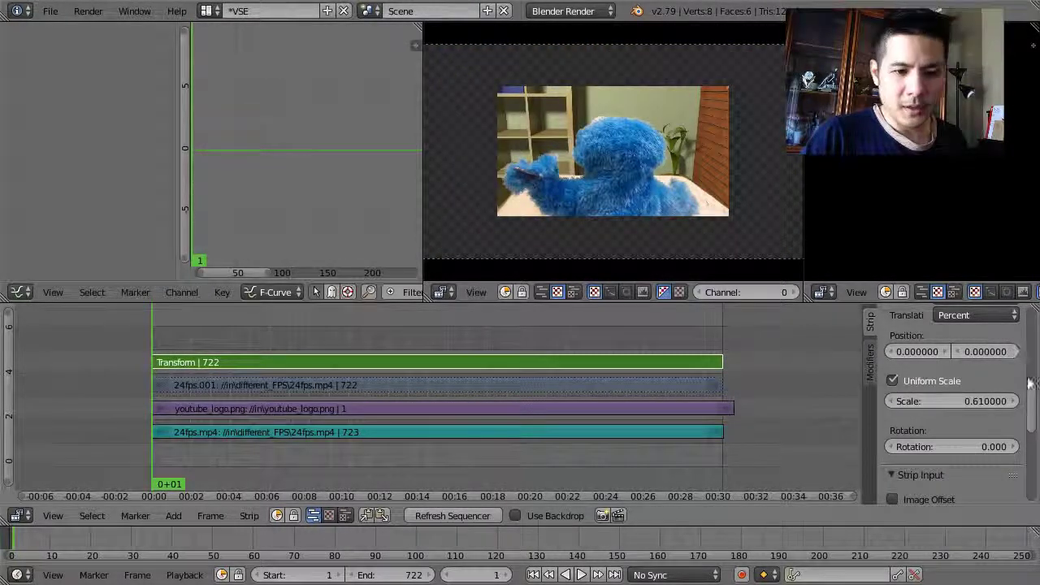
{"action": "scroll", "coordinate": [1007, 390], "scroll_direction": "up", "scroll_amount": 10}
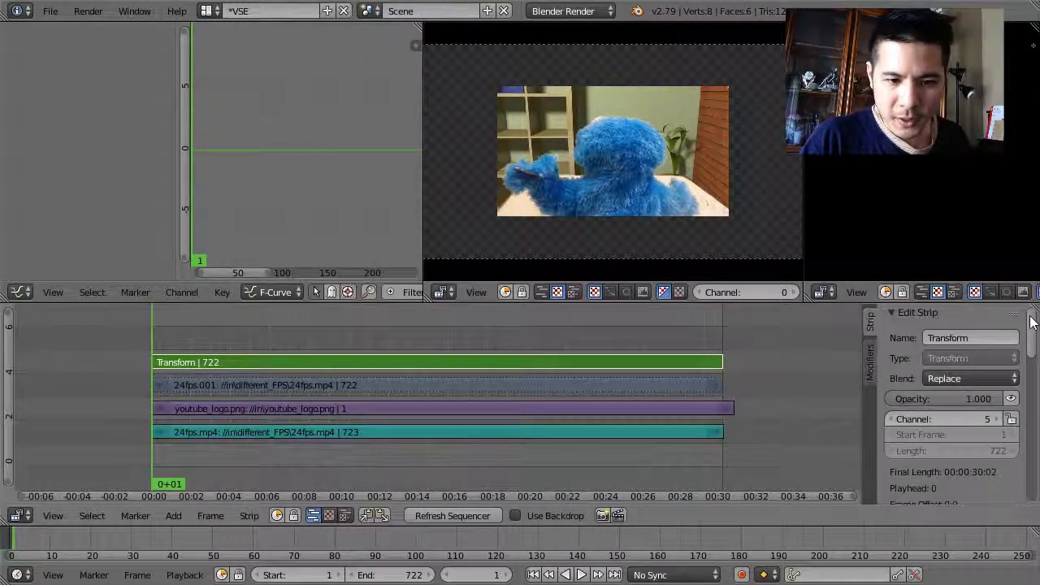
{"action": "left_click", "coordinate": [966, 379]}
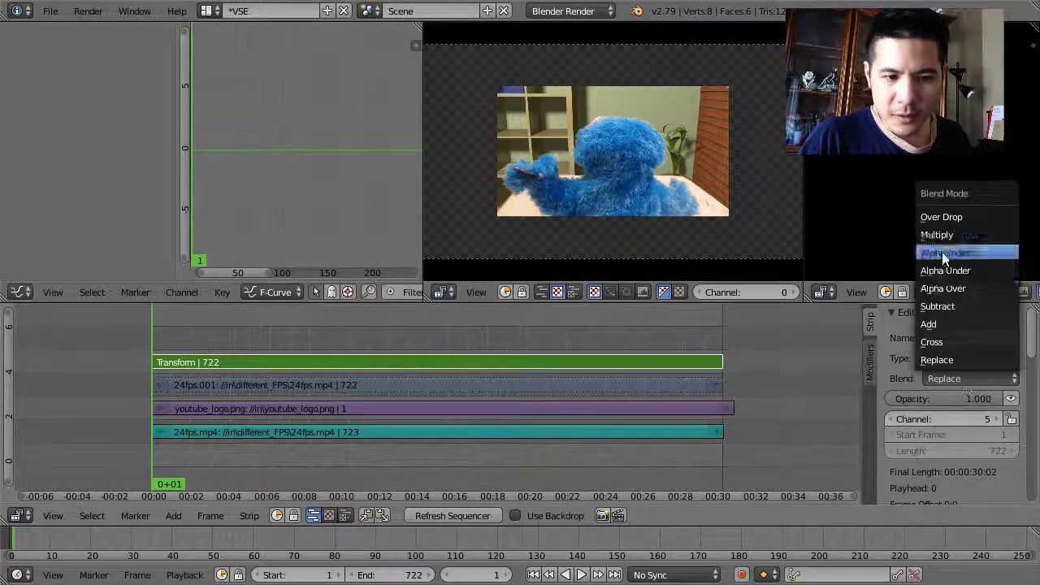
{"action": "left_click", "coordinate": [952, 216]}
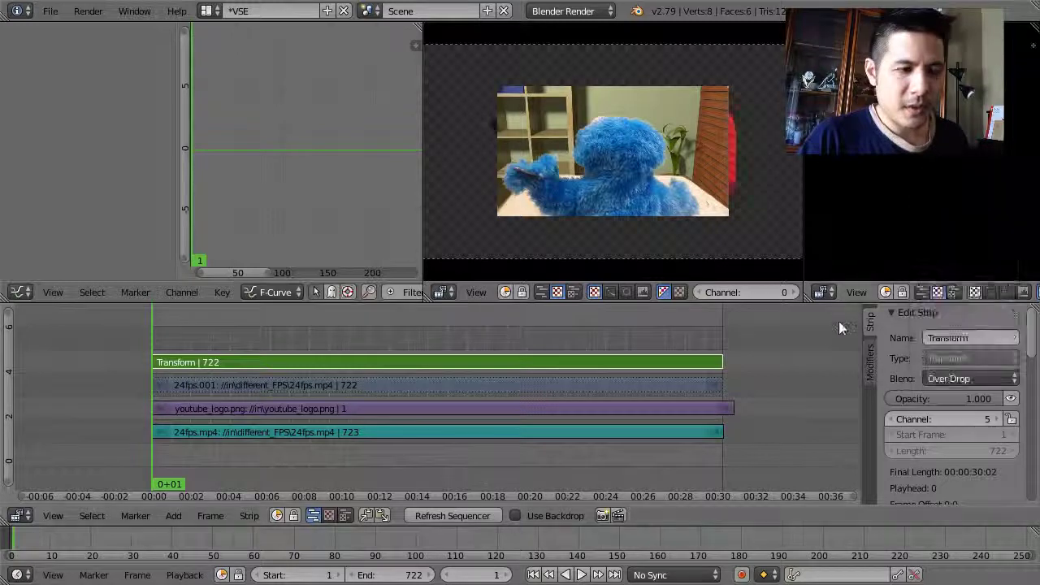
Bring the Transform scale down to 0.25, making the video a small inset over the logo
{"action": "scroll", "coordinate": [940, 386], "scroll_direction": "down", "scroll_amount": 10}
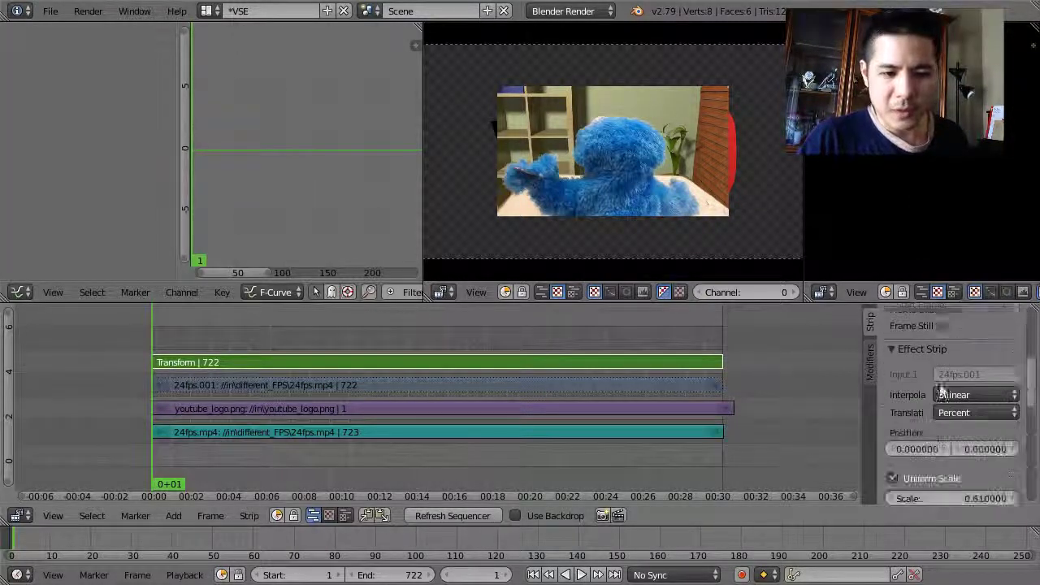
{"action": "scroll", "coordinate": [939, 383], "scroll_direction": "down", "scroll_amount": 2}
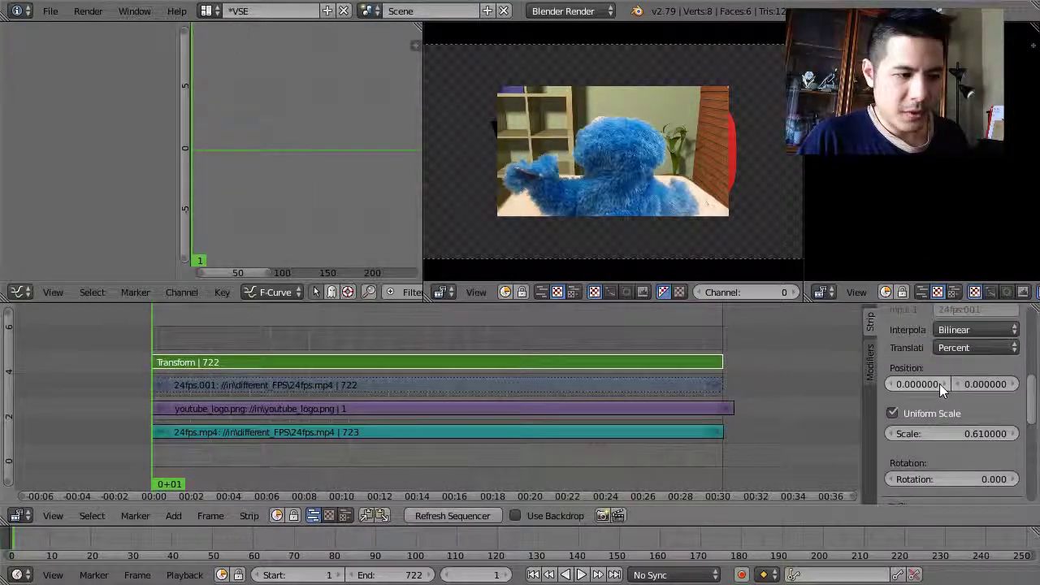
{"action": "scroll", "coordinate": [940, 384], "scroll_direction": "up", "scroll_amount": 1}
{"action": "scroll", "coordinate": [947, 380], "scroll_direction": "down", "scroll_amount": 1}
{"action": "left_click_drag", "start_coordinate": [946, 370], "coordinate": [892, 370]}
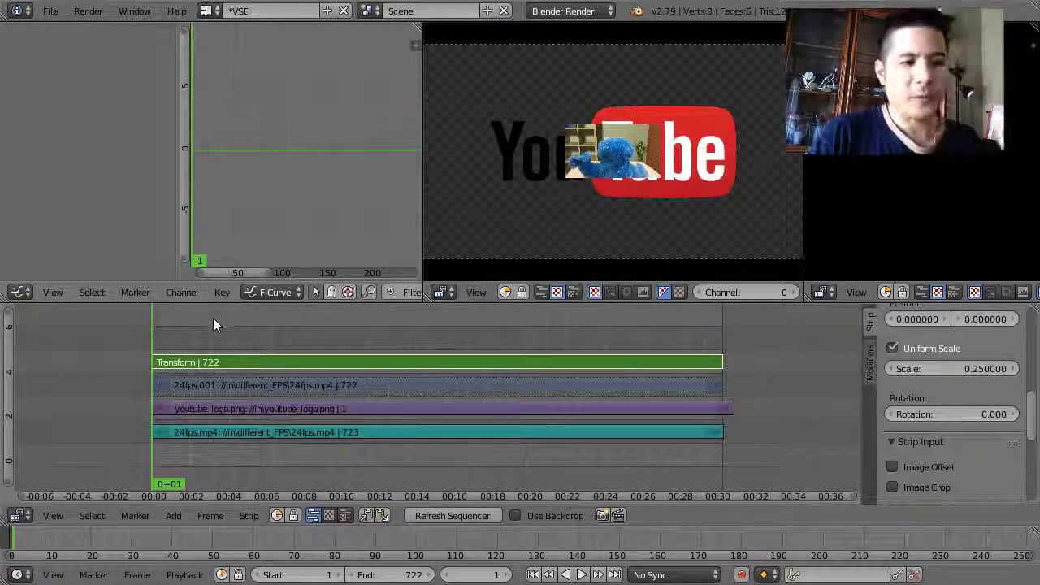
Play the composite, scrub to about frame 339, and stop to check the small video inset over the YouTube logo
{"action": "key", "text": "alt+a"}
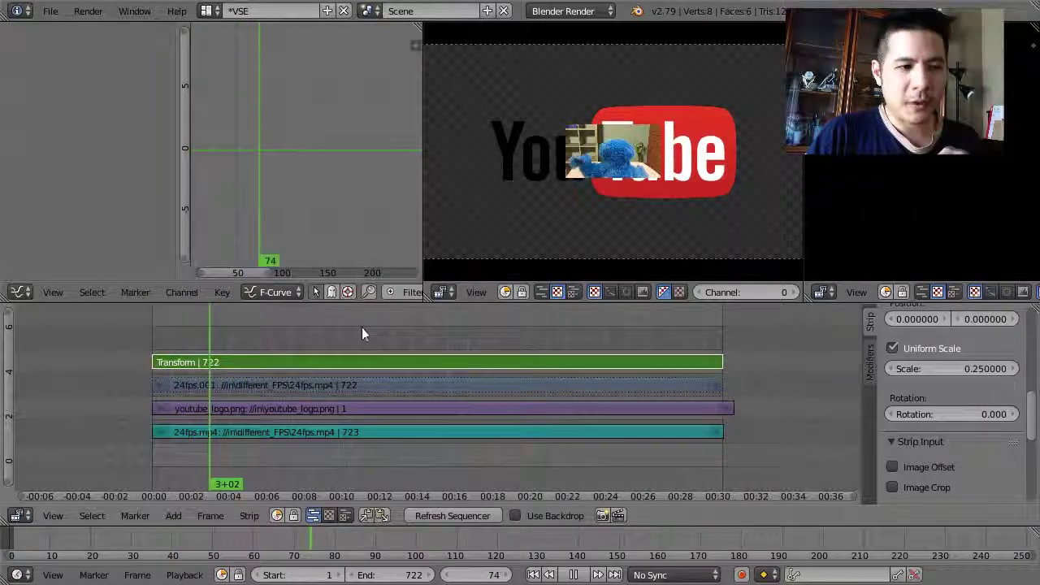
{"action": "left_click_drag", "start_coordinate": [420, 325], "coordinate": [416, 325]}
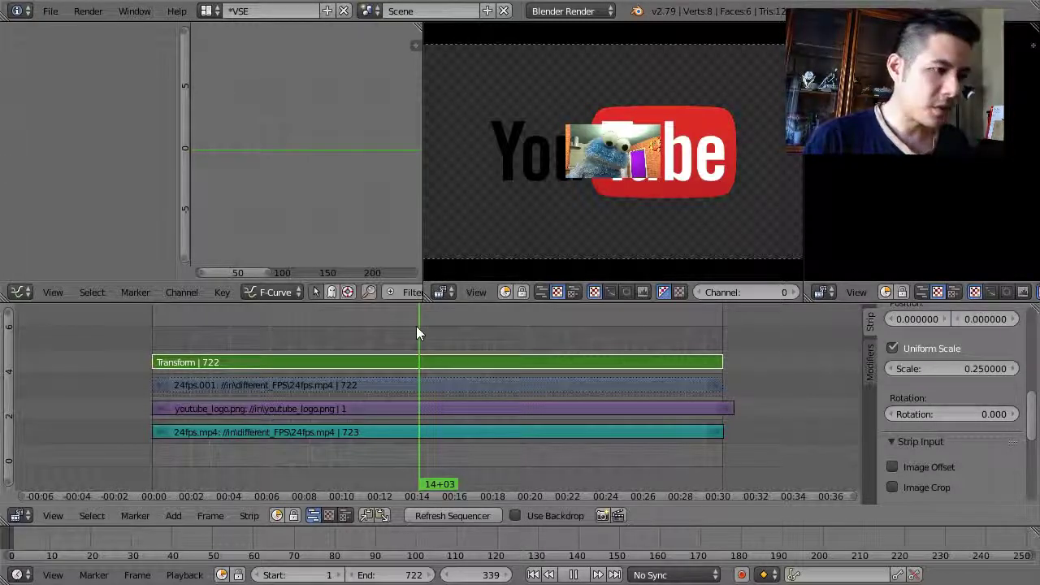
{"action": "key", "text": "alt+a"}
Create an empty Scene.001 and open the Add Image Strip file browser at C:\tmp
{"action": "left_click", "coordinate": [487, 12]}
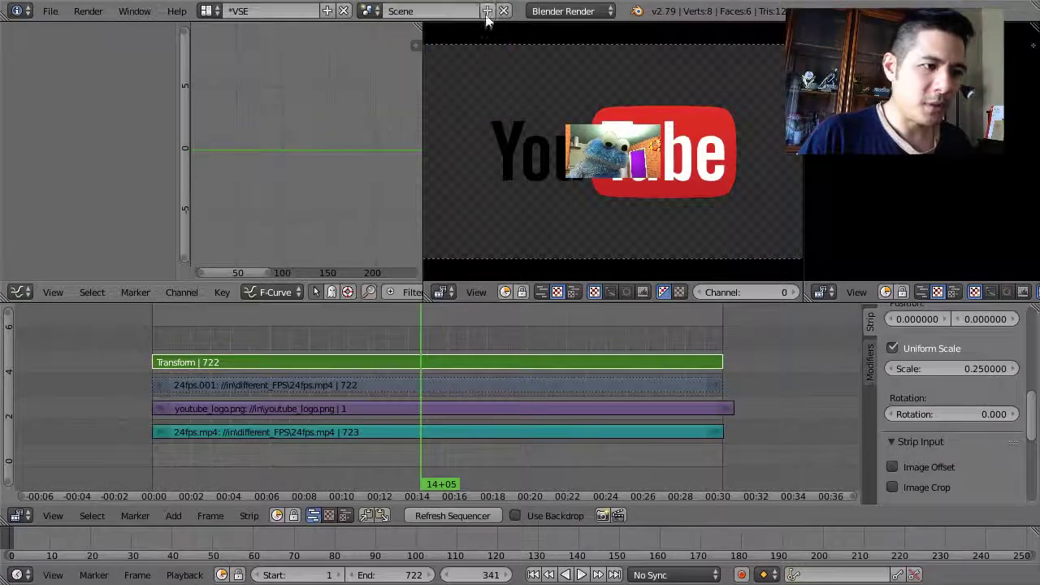
{"action": "left_click", "coordinate": [471, 42]}
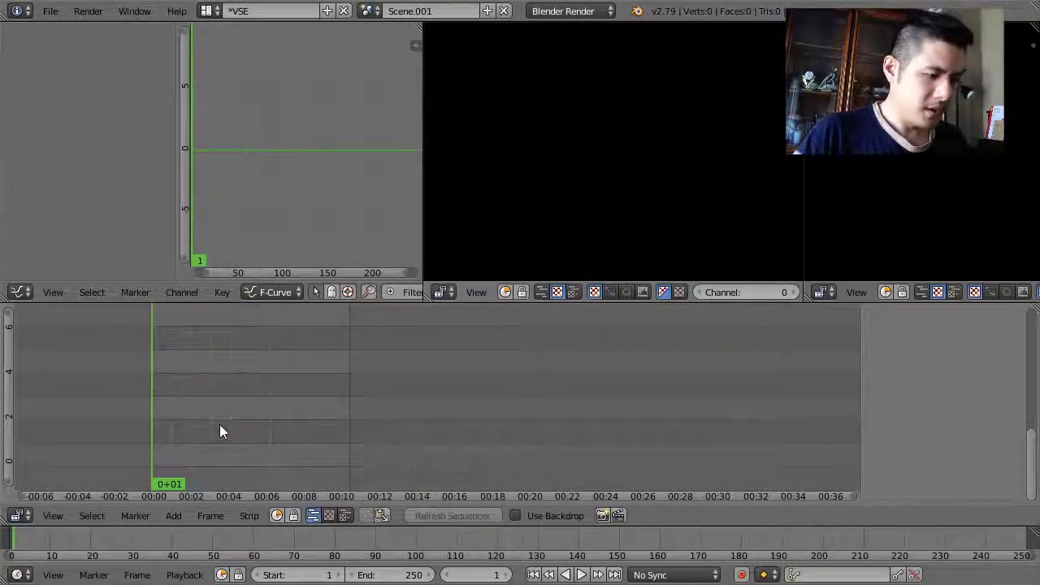
{"action": "left_click", "coordinate": [171, 515]}
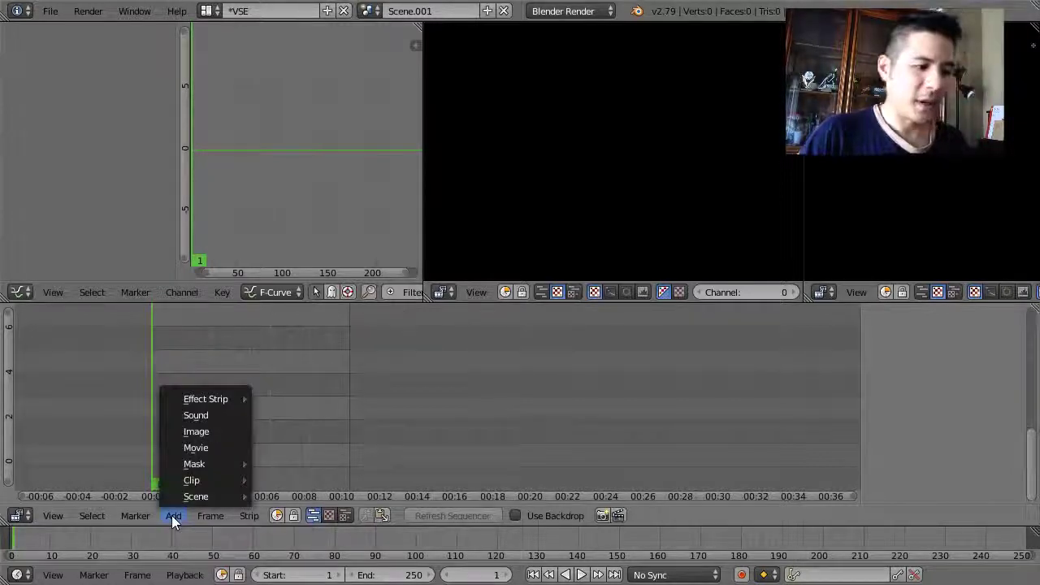
{"action": "left_click", "coordinate": [197, 431]}
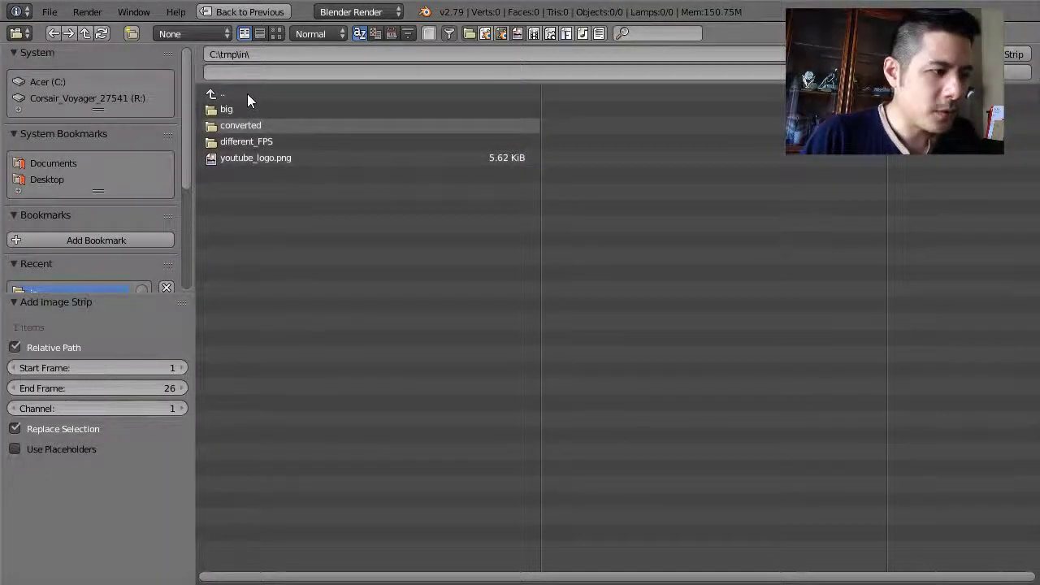
{"action": "left_click", "coordinate": [247, 94]}
{"action": "left_click", "coordinate": [244, 109]}
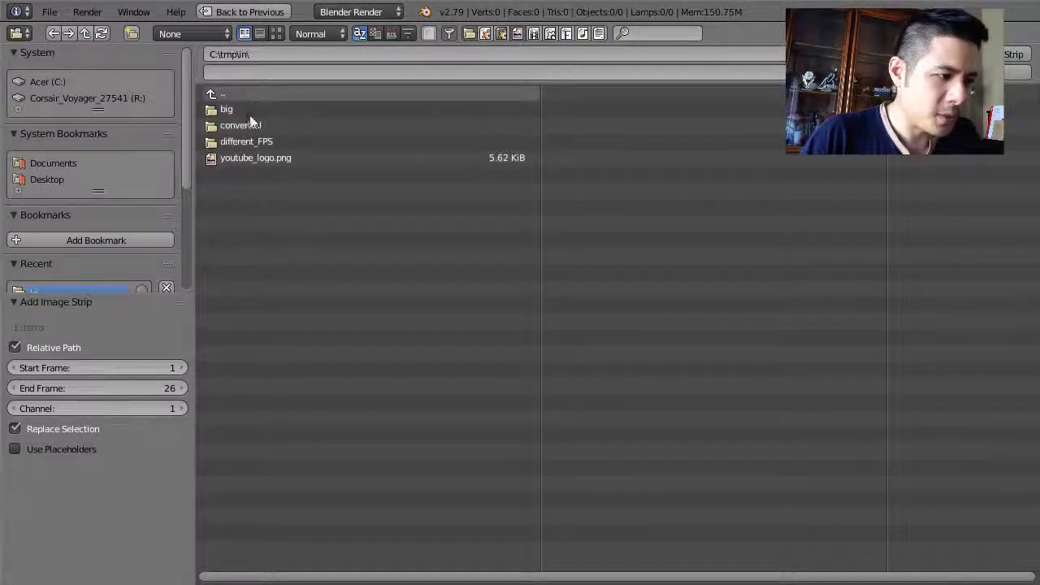
{"action": "left_click", "coordinate": [248, 95]}
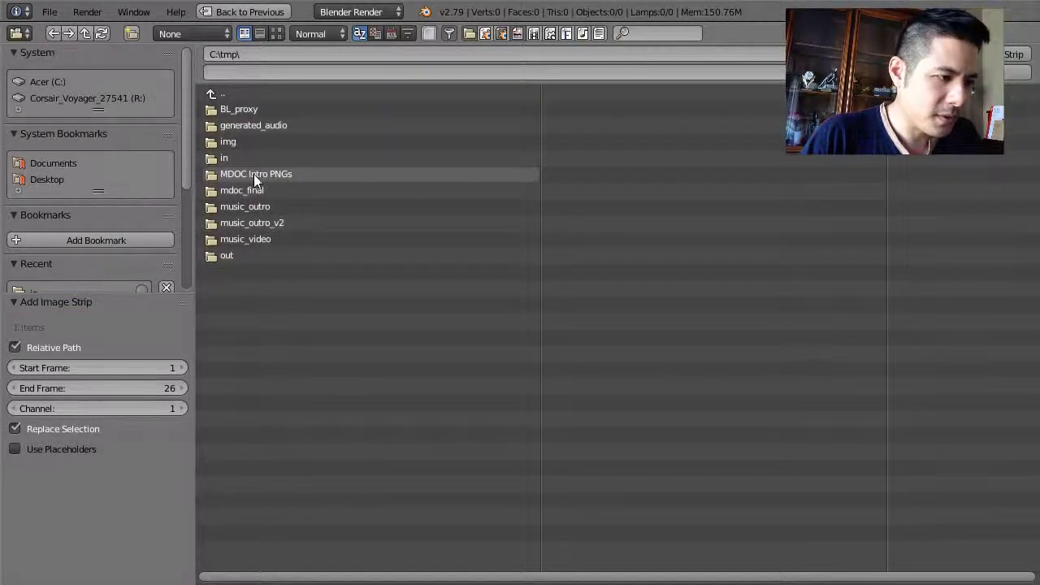
Select all PNGs in the MDOC Intro PNGs folder and add them as one image strip
{"action": "left_click", "coordinate": [252, 174]}
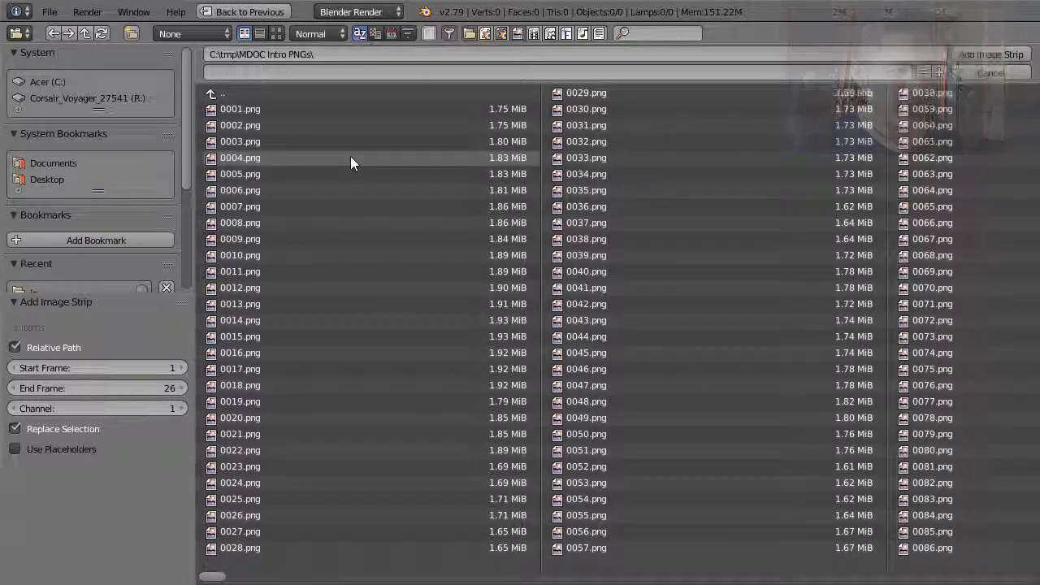
{"action": "key", "text": "a"}
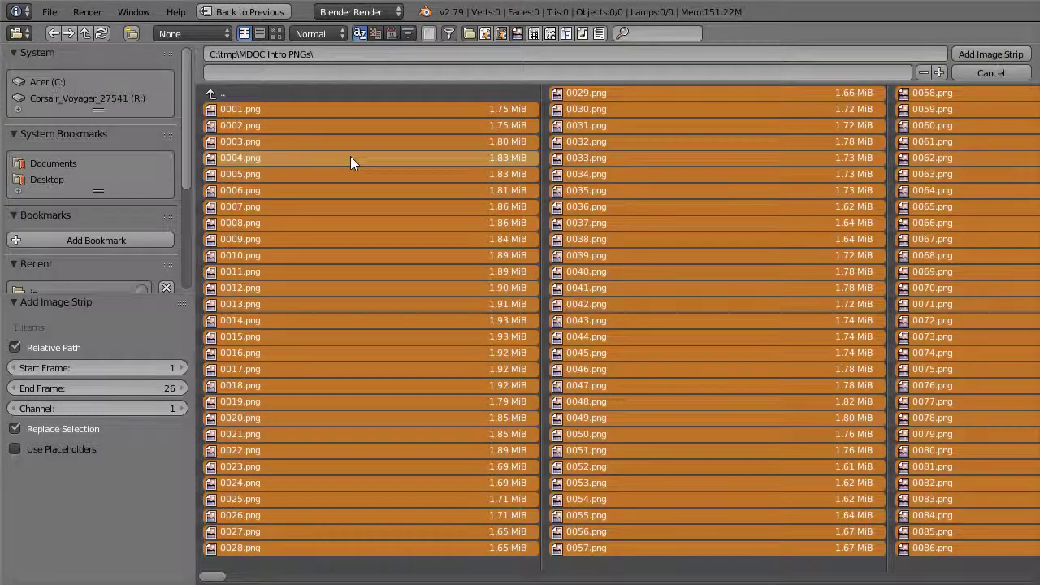
{"action": "left_click", "coordinate": [1007, 54]}
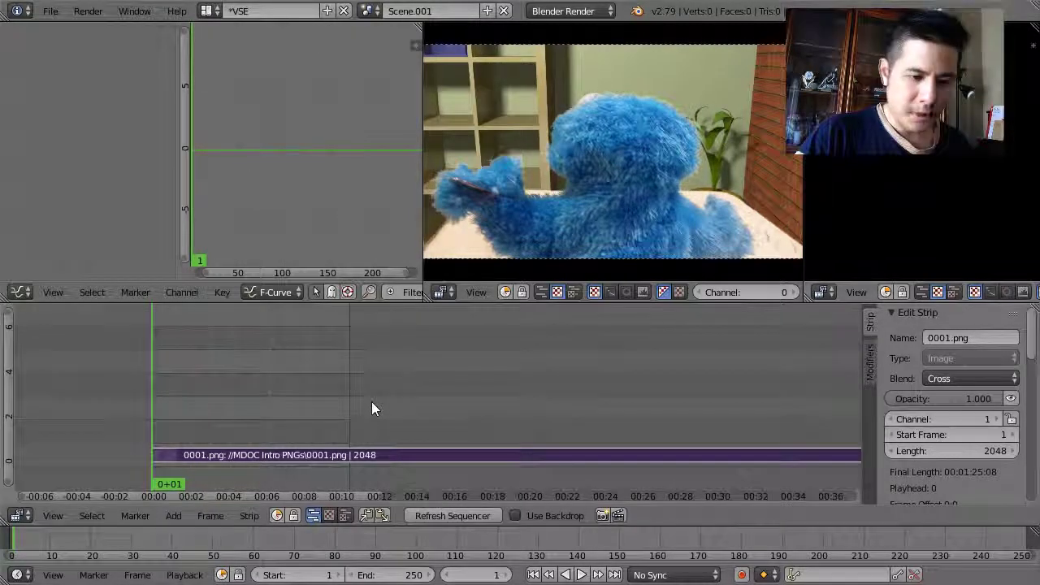
Frame the full 2048-frame 0001.png strip in the sequencer view
{"action": "key", "text": "Home"}
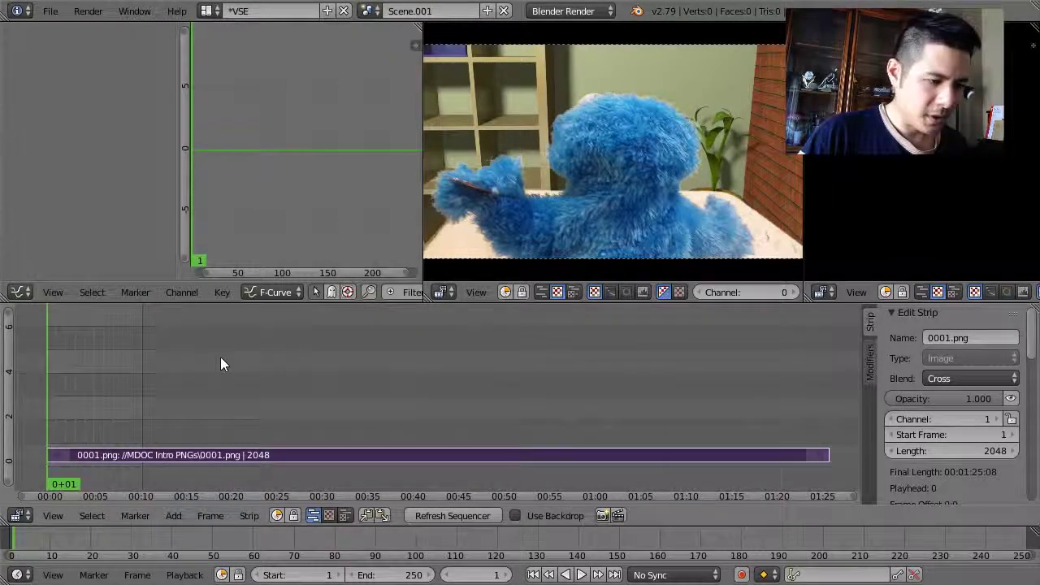
{"action": "scroll", "coordinate": [231, 371], "scroll_direction": "up", "scroll_amount": 1}
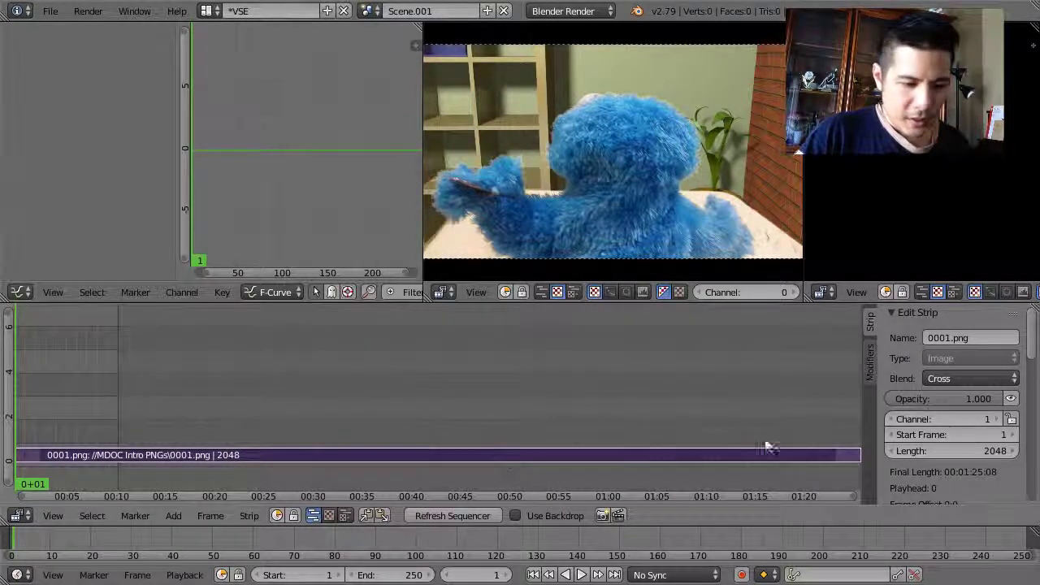
{"action": "key", "text": "Home"}
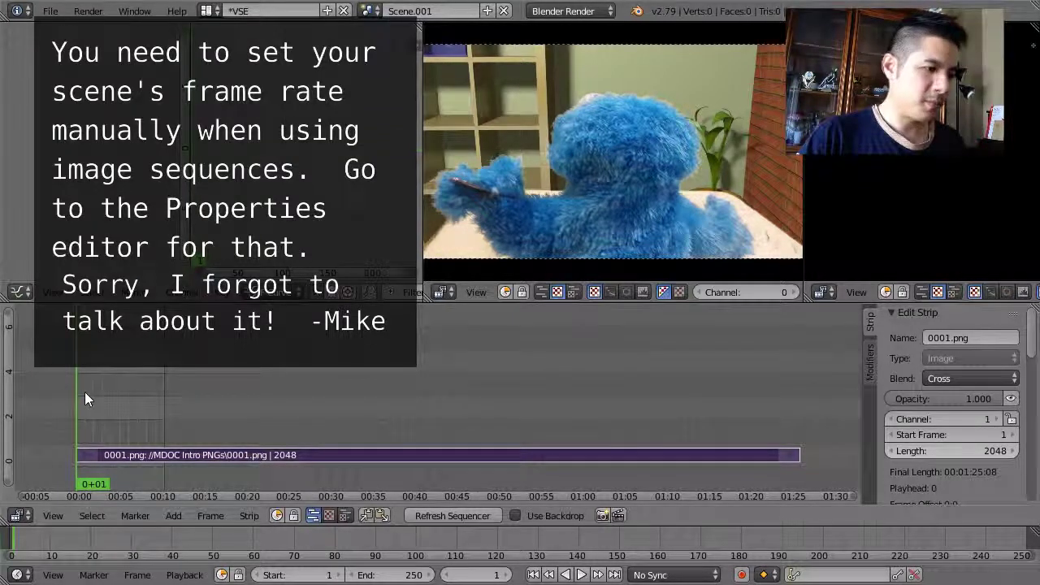
Play the PNG sequence and scrub the playhead forward and back, ending near frame 996
{"action": "key", "text": "alt+a"}
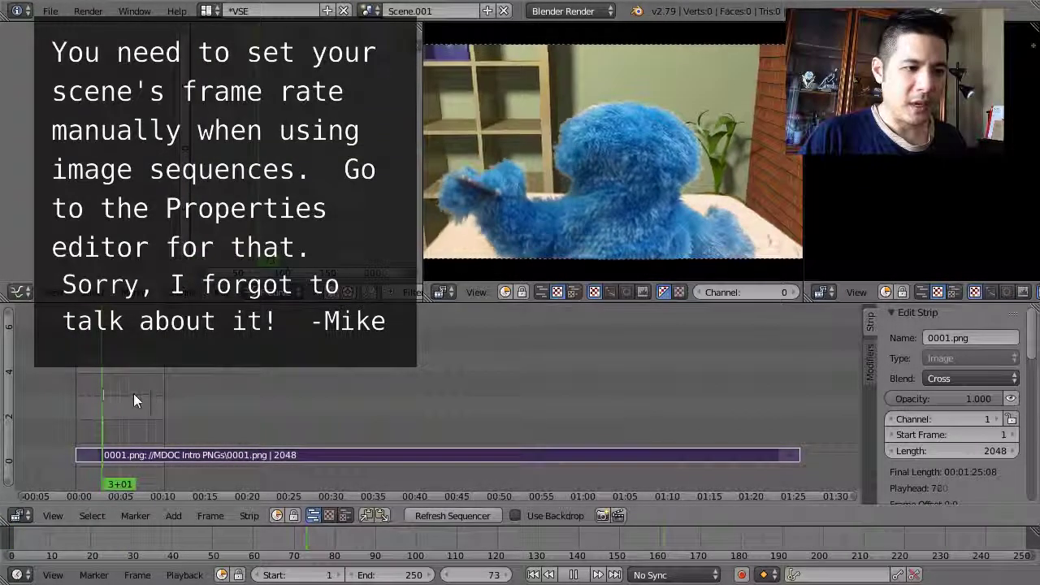
{"action": "left_click_drag", "start_coordinate": [133, 394], "coordinate": [537, 400]}
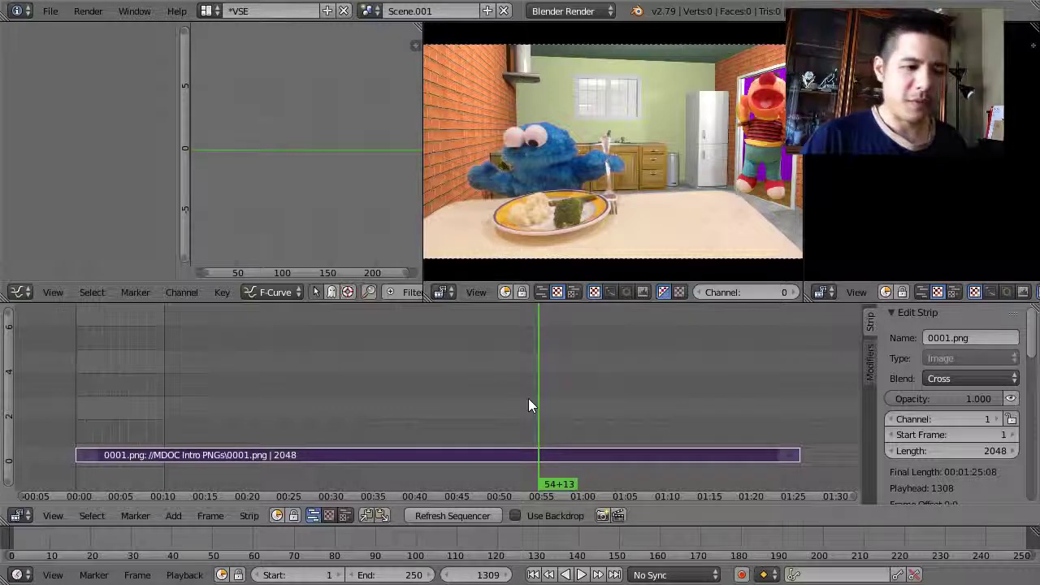
{"action": "left_click_drag", "start_coordinate": [528, 398], "coordinate": [429, 410]}
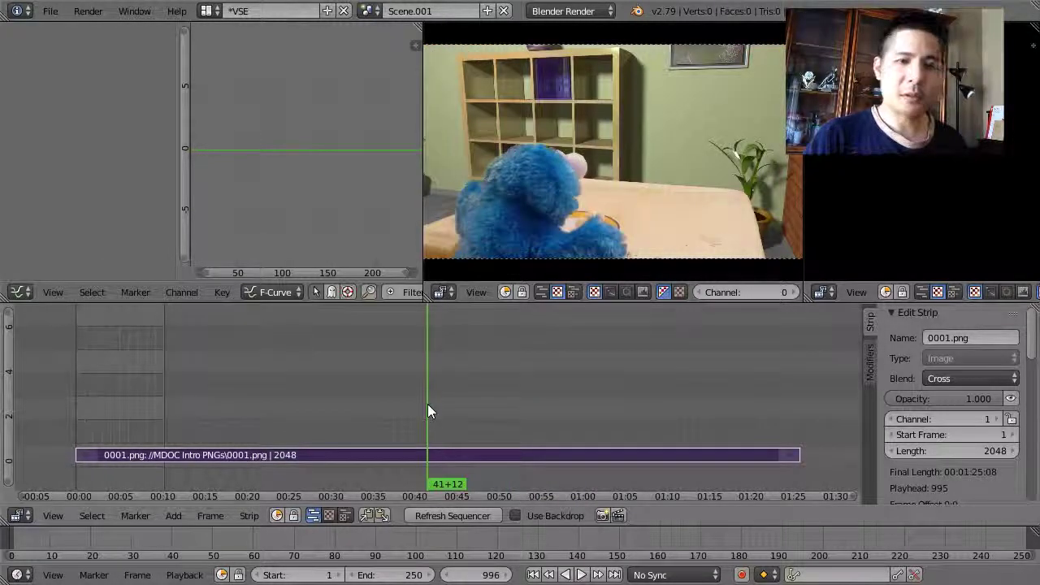